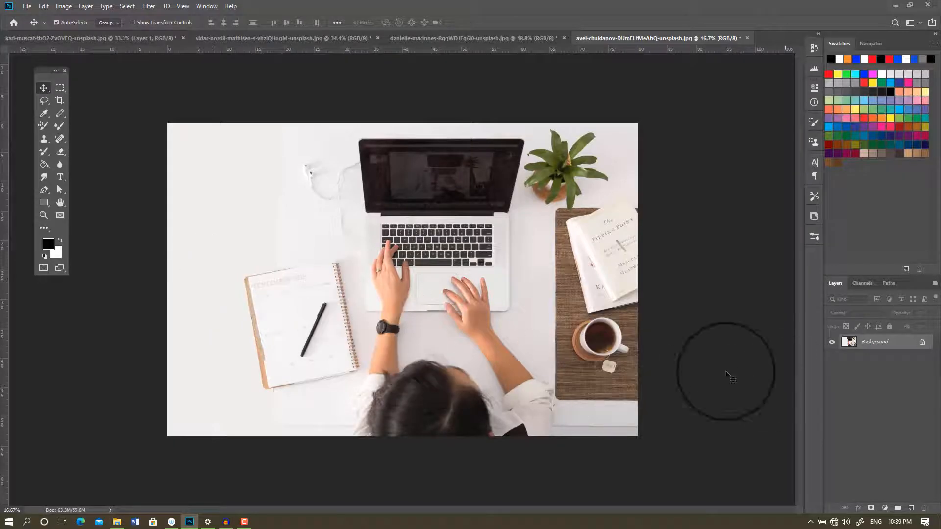
pyautogui.scroll(1, 411, 272)
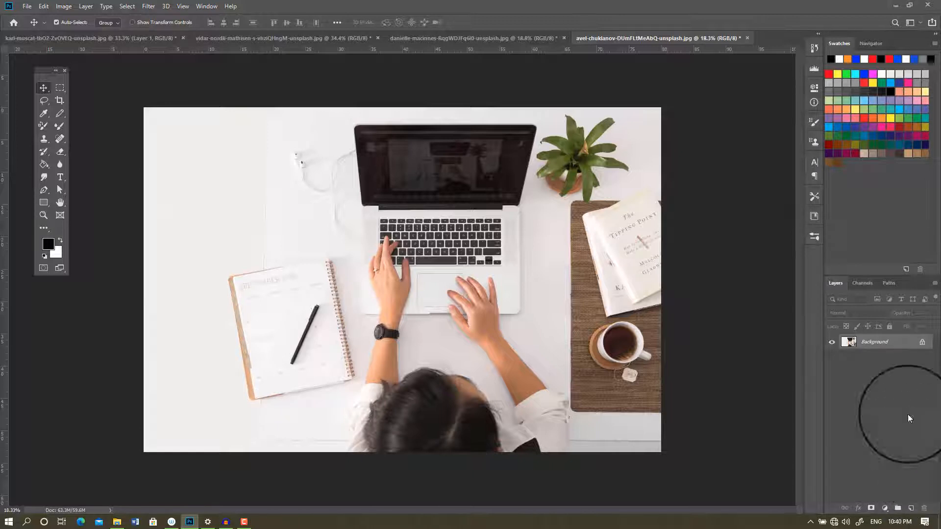
pyautogui.rightClick(887, 349)
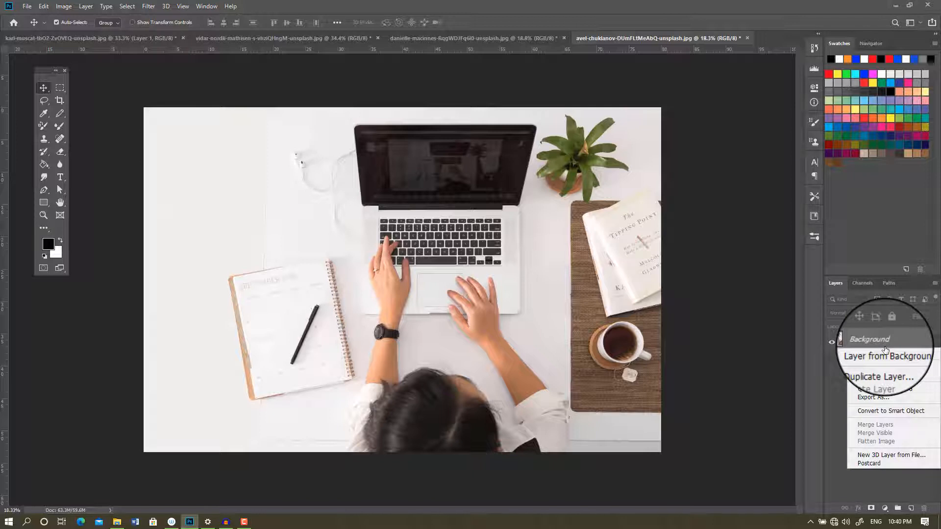
pyautogui.click(877, 369)
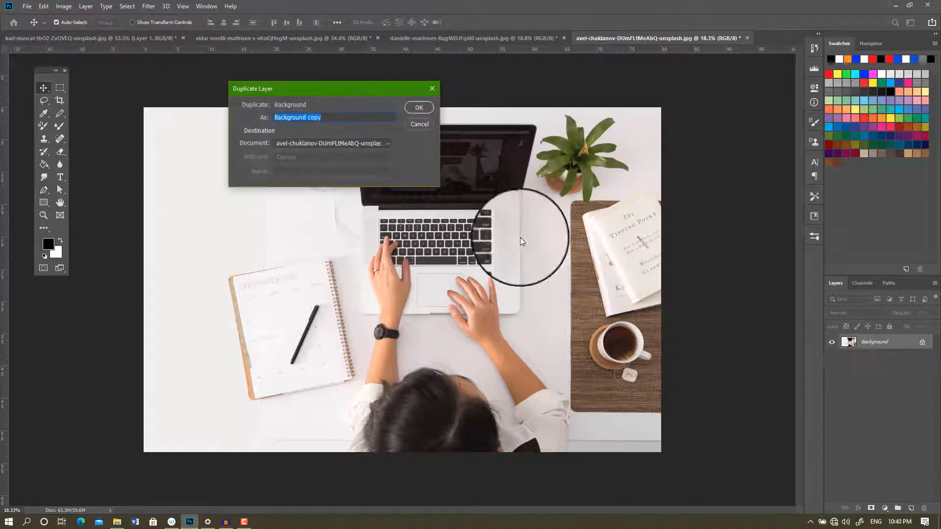
pyautogui.click(419, 124)
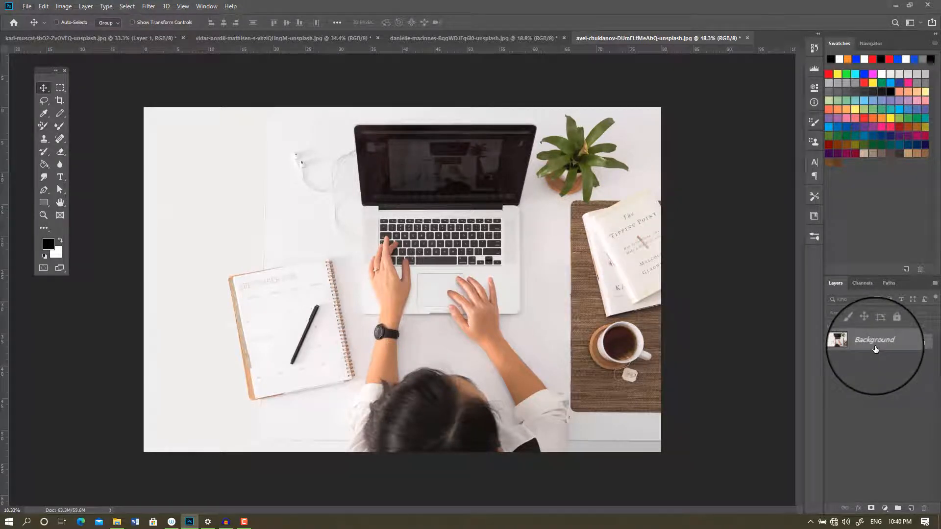
# Step: Duplicate the Background layer and hide the original Background layer beneath the copy
pyautogui.hotkey('ctrl', 'j')
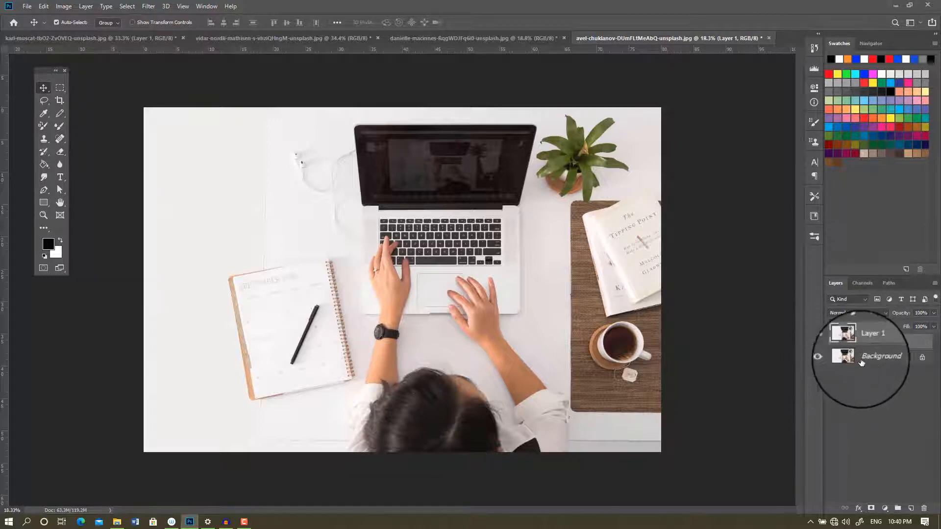
pyautogui.click(832, 357)
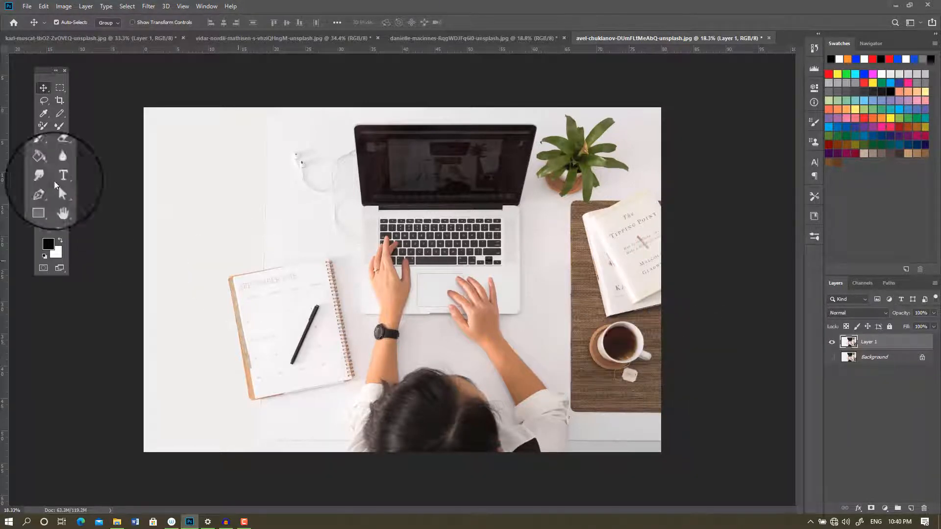
# Step: Draw a freehand Lasso selection loosely around the notebook and pen beside the laptop
pyautogui.click(44, 102)
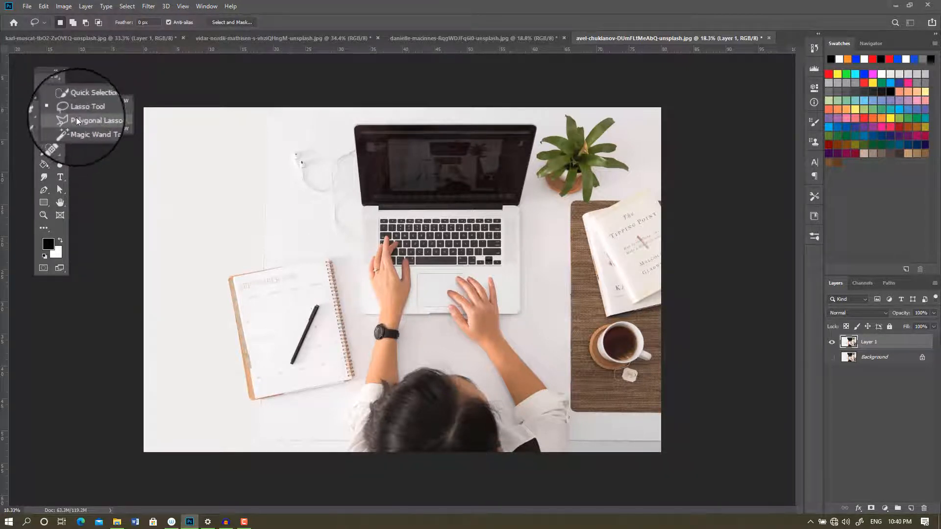
pyautogui.click(80, 108)
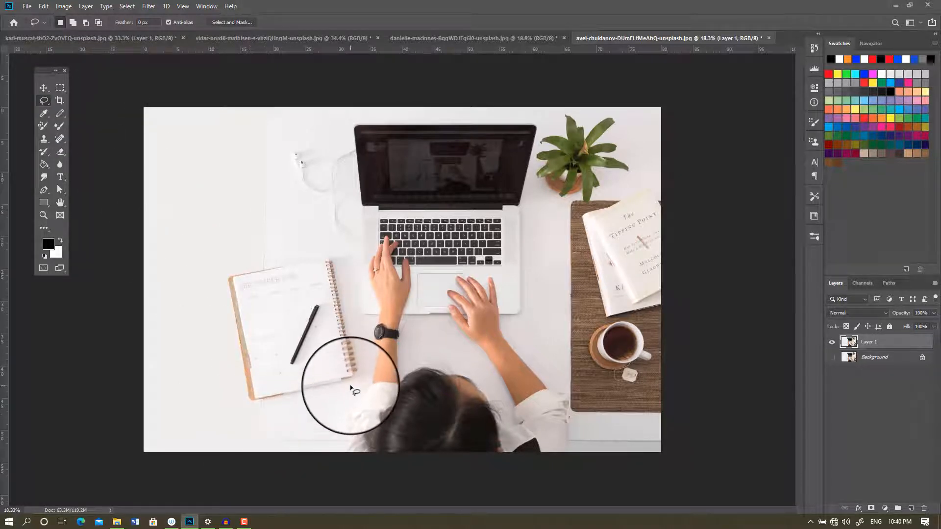
pyautogui.moveTo(351, 388)
pyautogui.mouseDown()
pyautogui.moveTo(248, 405)
pyautogui.moveTo(224, 273)
pyautogui.moveTo(331, 256)
pyautogui.moveTo(358, 342)
pyautogui.moveTo(358, 383)
pyautogui.moveTo(343, 391)
pyautogui.mouseUp()
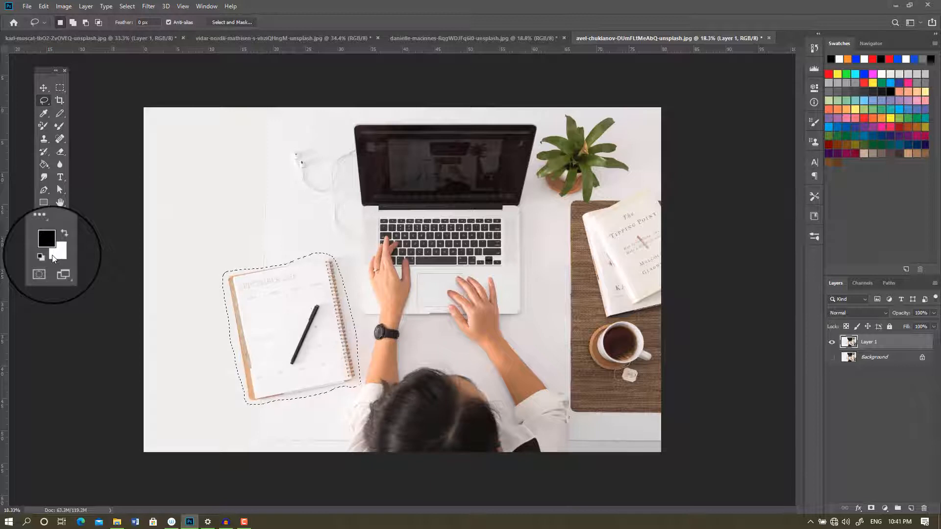
# Step: Fill the notebook selection using Content-Aware contents with Color Adaptation, Normal mode and 100% opacity
pyautogui.hotkey('shift', 'F5')
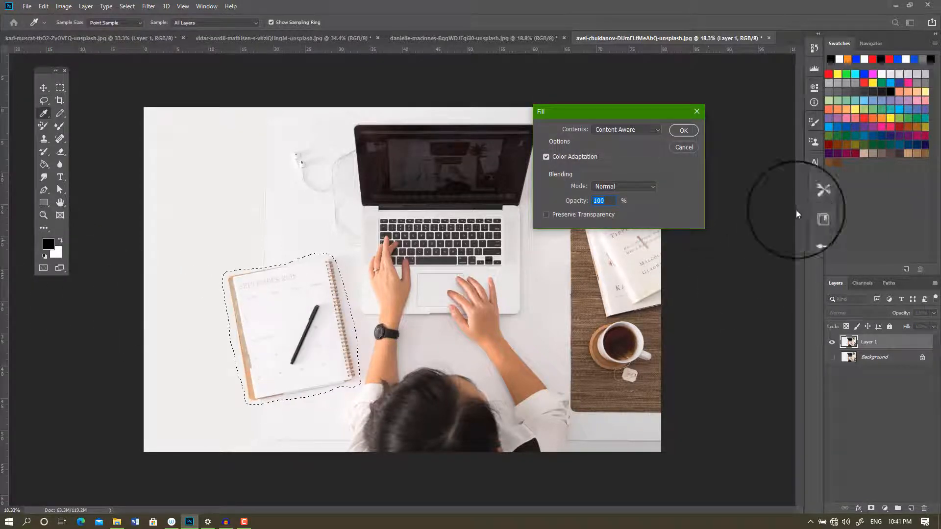
pyautogui.moveTo(675, 114); pyautogui.dragTo(343, 109)
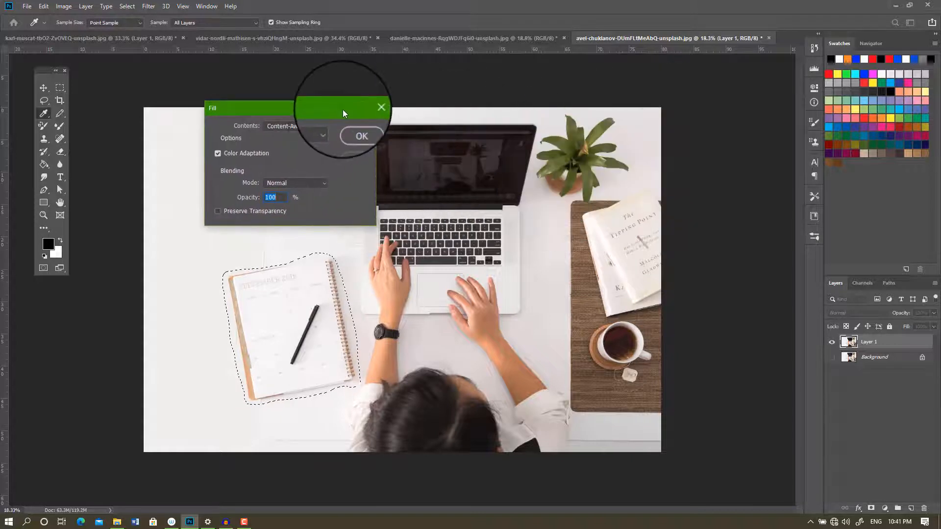
pyautogui.click(323, 126)
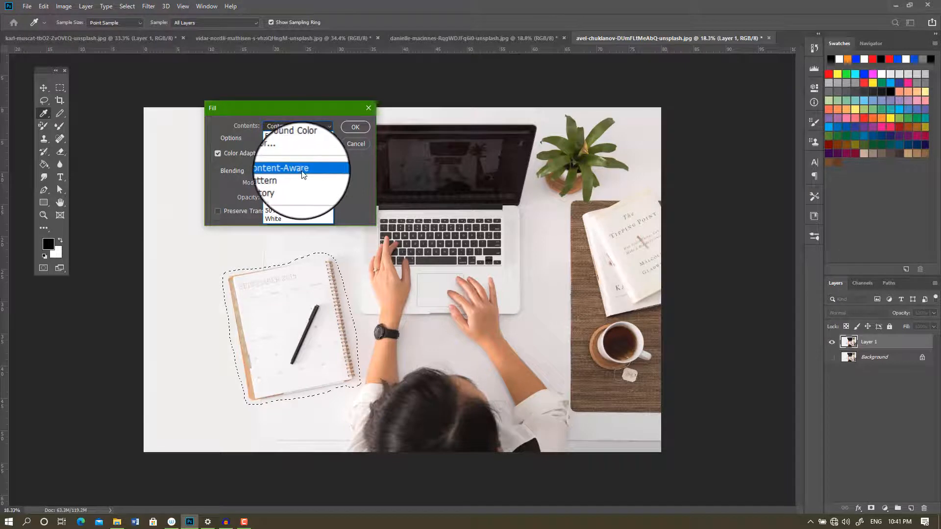
pyautogui.click(304, 169)
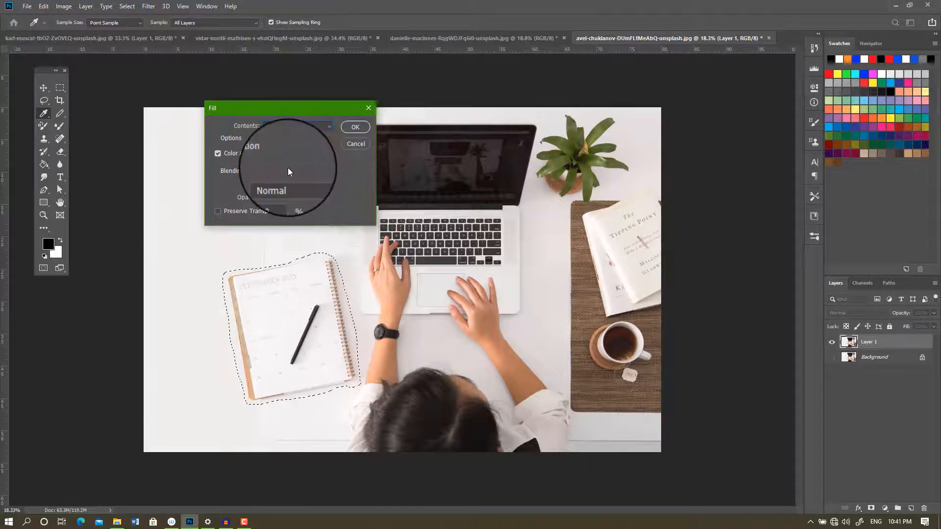
pyautogui.click(353, 128)
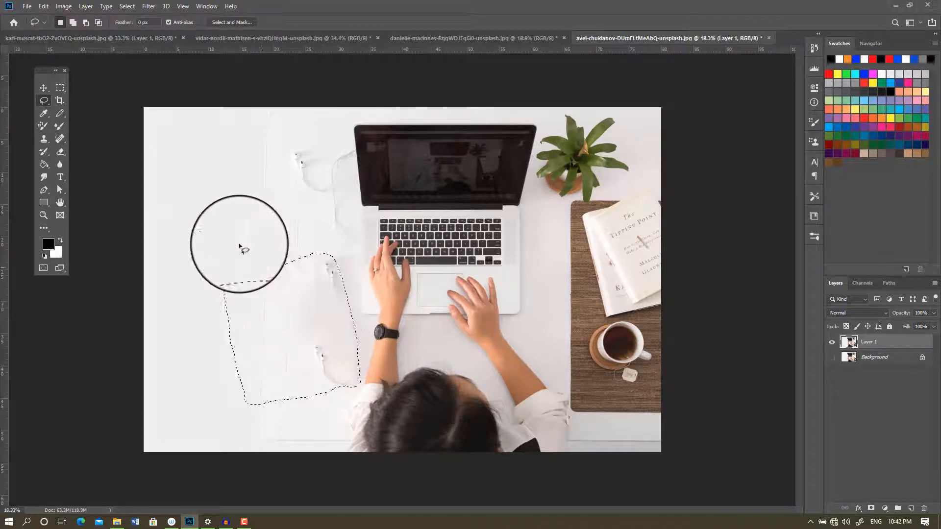
# Step: Open the Content-Aware Fill workspace for the notebook selection and set the Sampling Brush to subtract from the sampling area
pyautogui.scroll(3, 248, 280)
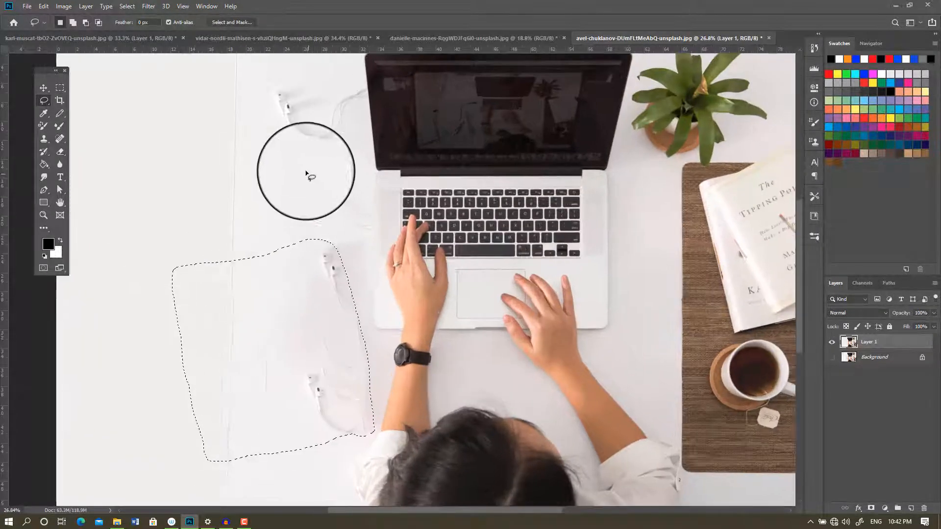
pyautogui.scroll(-2, 263, 321)
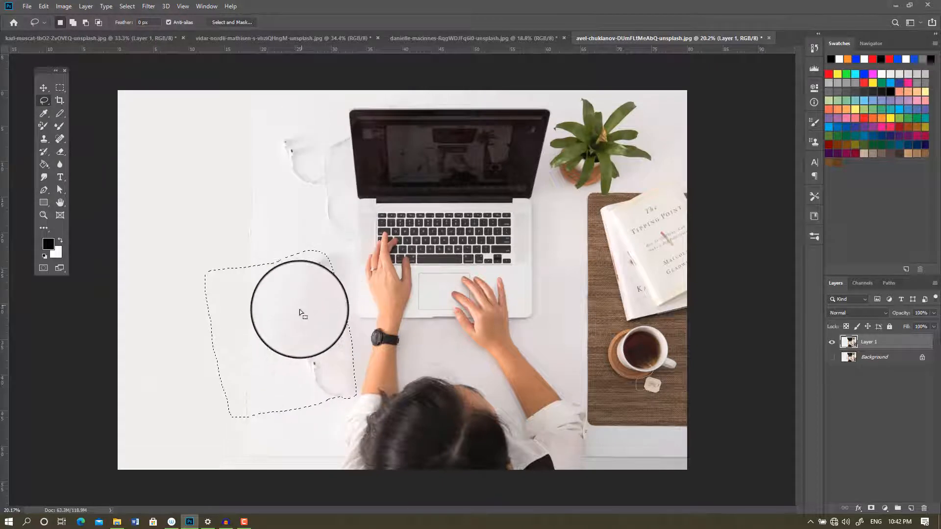
pyautogui.moveTo(323, 392); pyautogui.dragTo(319, 388)
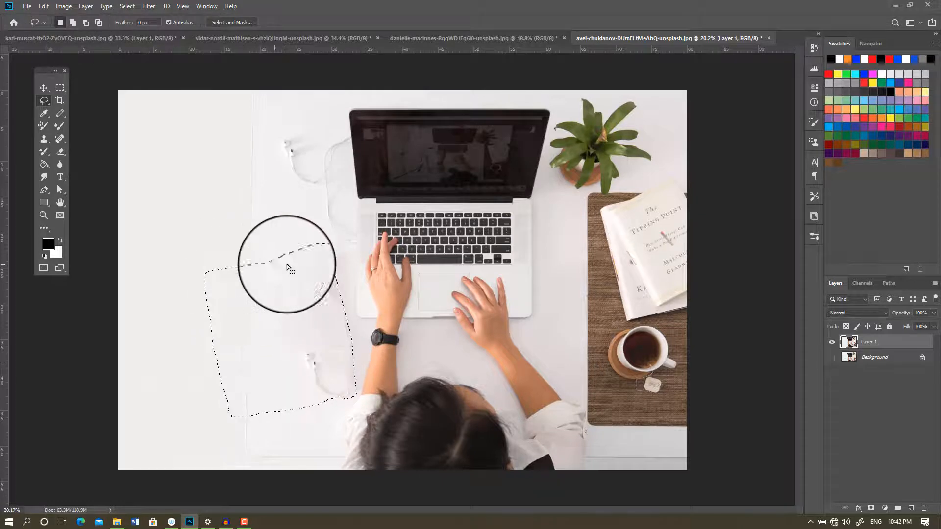
pyautogui.click(43, 7)
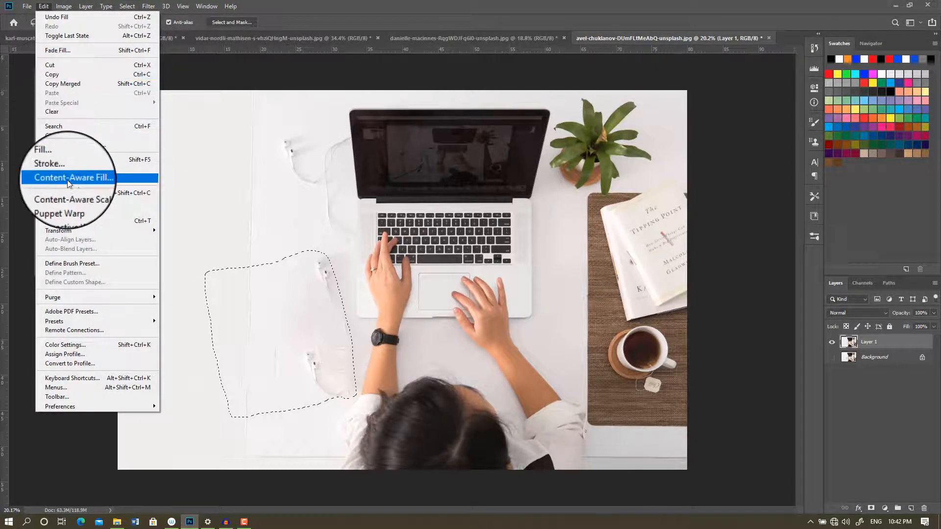
pyautogui.click(92, 180)
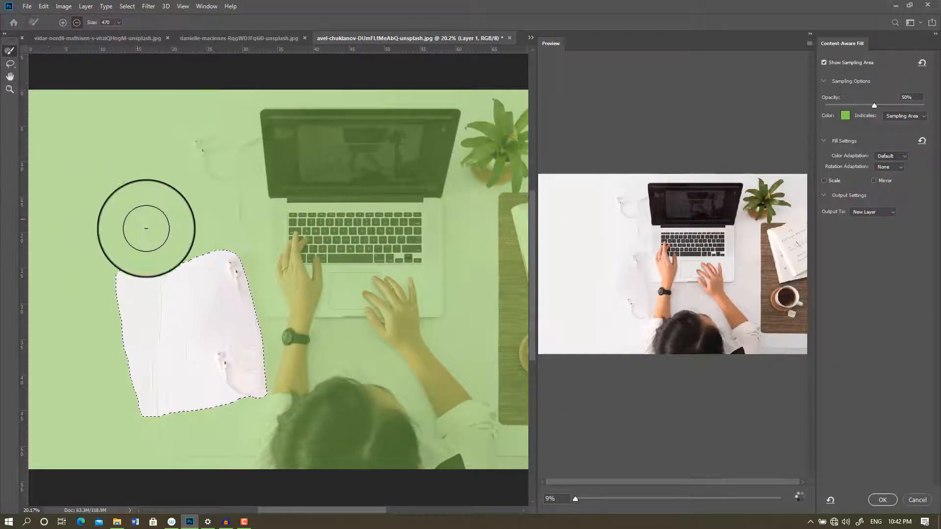
pyautogui.click(234, 256)
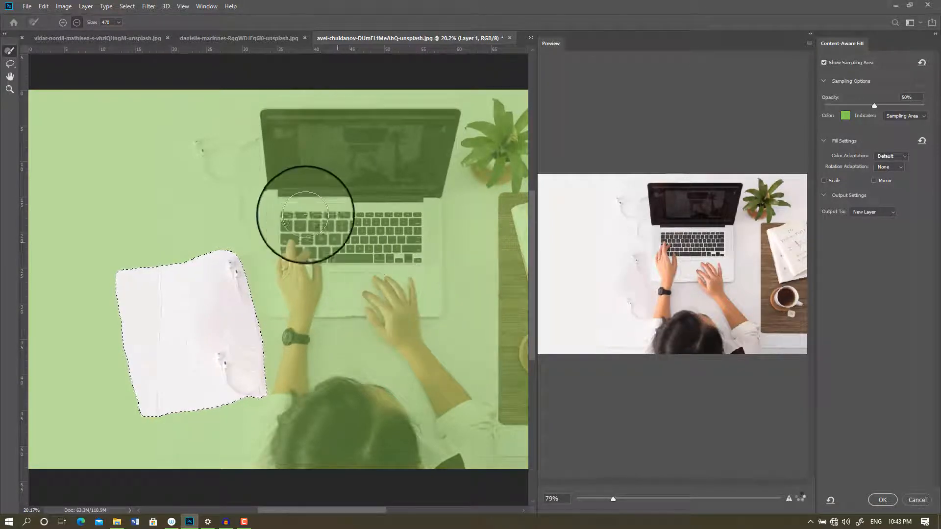
pyautogui.scroll(-2, 304, 211)
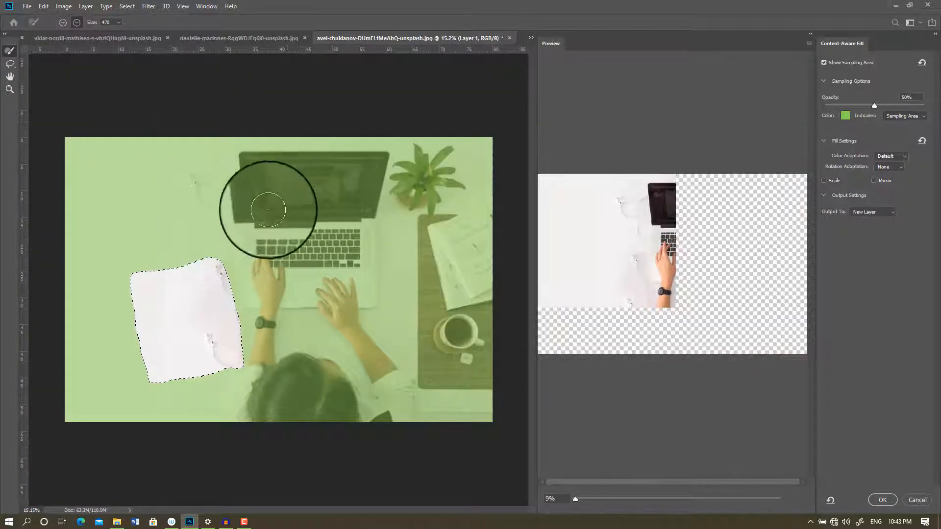
pyautogui.scroll(1, 225, 199)
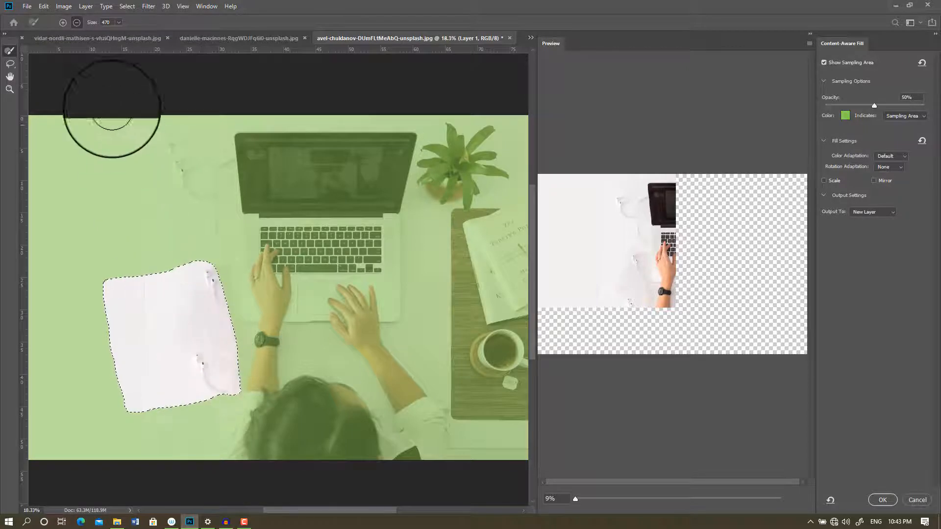
pyautogui.click(77, 23)
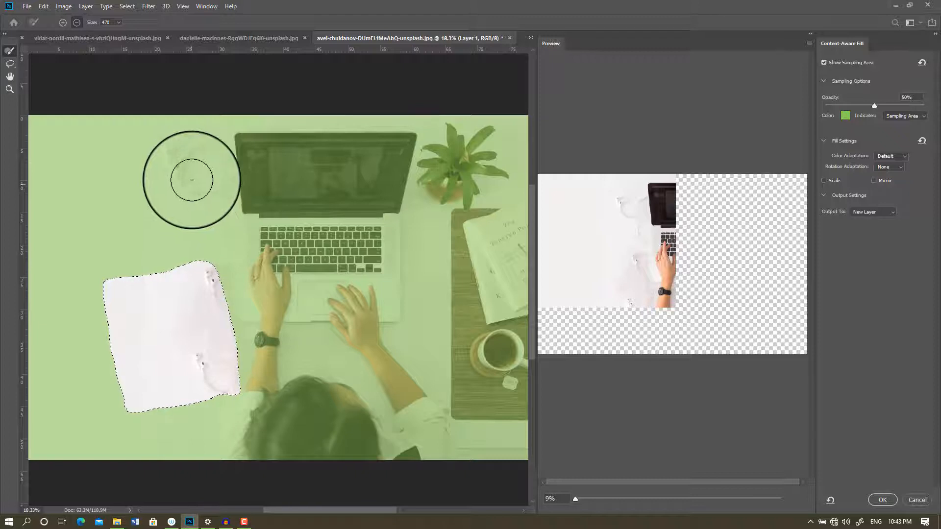
# Step: Exclude the earphones, laptop, plant, books, coffee, woman and the desk edge below the selection from the sampling area, leaving only plain white desk
pyautogui.moveTo(182, 154)
pyautogui.mouseDown()
pyautogui.moveTo(190, 197)
pyautogui.moveTo(212, 158)
pyautogui.moveTo(223, 212)
pyautogui.moveTo(237, 192)
pyautogui.moveTo(238, 136)
pyautogui.moveTo(202, 121)
pyautogui.moveTo(186, 144)
pyautogui.moveTo(188, 188)
pyautogui.moveTo(230, 227)
pyautogui.moveTo(203, 197)
pyautogui.moveTo(160, 183)
pyautogui.moveTo(210, 230)
pyautogui.mouseUp()
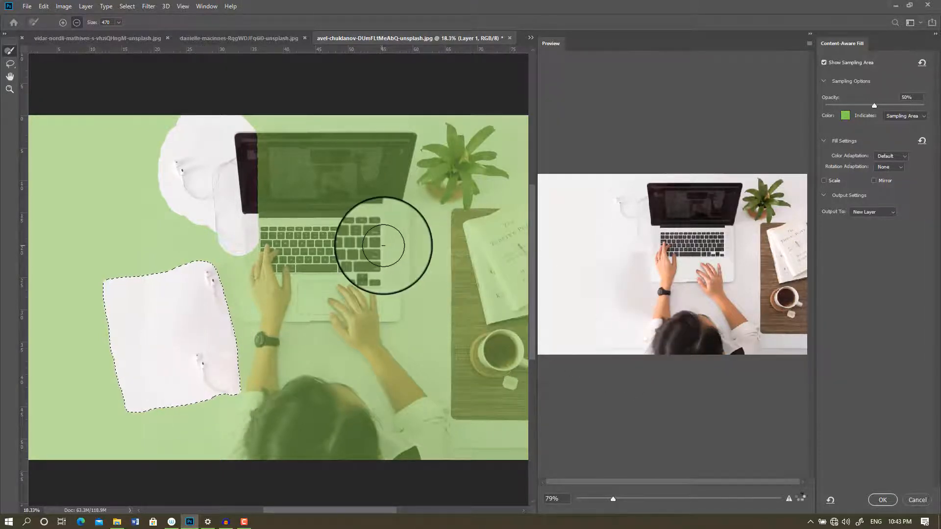
pyautogui.scroll(-2, 314, 189)
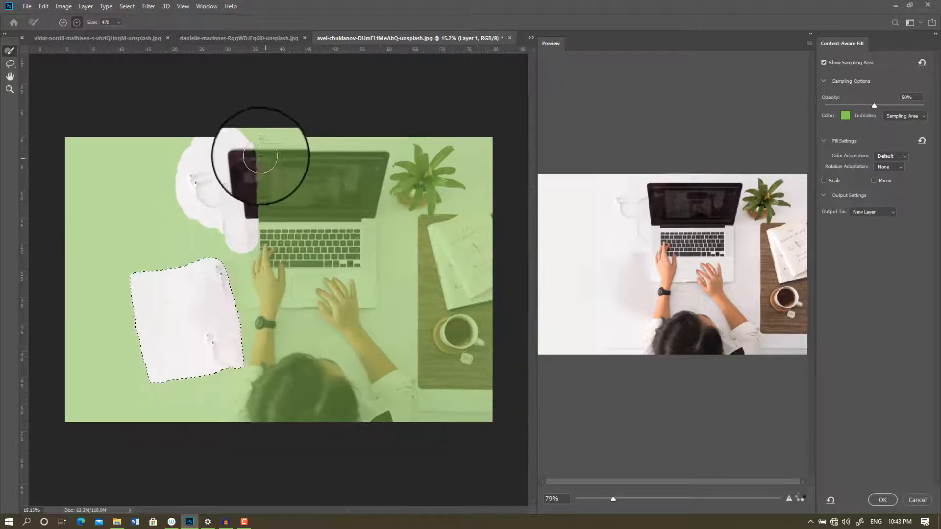
pyautogui.moveTo(450, 158)
pyautogui.mouseDown()
pyautogui.moveTo(482, 148)
pyautogui.moveTo(478, 190)
pyautogui.moveTo(501, 291)
pyautogui.moveTo(486, 238)
pyautogui.moveTo(470, 352)
pyautogui.moveTo(484, 294)
pyautogui.moveTo(472, 429)
pyautogui.moveTo(261, 410)
pyautogui.moveTo(256, 377)
pyautogui.moveTo(274, 331)
pyautogui.moveTo(262, 326)
pyautogui.moveTo(237, 253)
pyautogui.moveTo(237, 242)
pyautogui.moveTo(266, 296)
pyautogui.moveTo(270, 159)
pyautogui.moveTo(312, 176)
pyautogui.moveTo(450, 187)
pyautogui.moveTo(457, 154)
pyautogui.moveTo(439, 135)
pyautogui.moveTo(448, 248)
pyautogui.moveTo(466, 235)
pyautogui.moveTo(443, 375)
pyautogui.moveTo(468, 370)
pyautogui.moveTo(393, 403)
pyautogui.moveTo(384, 382)
pyautogui.moveTo(294, 379)
pyautogui.moveTo(280, 394)
pyautogui.moveTo(340, 373)
pyautogui.moveTo(444, 411)
pyautogui.moveTo(413, 385)
pyautogui.moveTo(433, 207)
pyautogui.moveTo(422, 217)
pyautogui.moveTo(391, 201)
pyautogui.moveTo(295, 188)
pyautogui.moveTo(309, 208)
pyautogui.moveTo(367, 219)
pyautogui.moveTo(304, 221)
pyautogui.moveTo(417, 225)
pyautogui.moveTo(401, 248)
pyautogui.moveTo(381, 330)
pyautogui.moveTo(383, 372)
pyautogui.moveTo(407, 301)
pyautogui.moveTo(386, 365)
pyautogui.moveTo(322, 359)
pyautogui.moveTo(296, 337)
pyautogui.moveTo(290, 283)
pyautogui.moveTo(322, 238)
pyautogui.moveTo(376, 265)
pyautogui.moveTo(336, 248)
pyautogui.moveTo(349, 342)
pyautogui.moveTo(361, 315)
pyautogui.moveTo(286, 368)
pyautogui.moveTo(260, 364)
pyautogui.mouseUp()
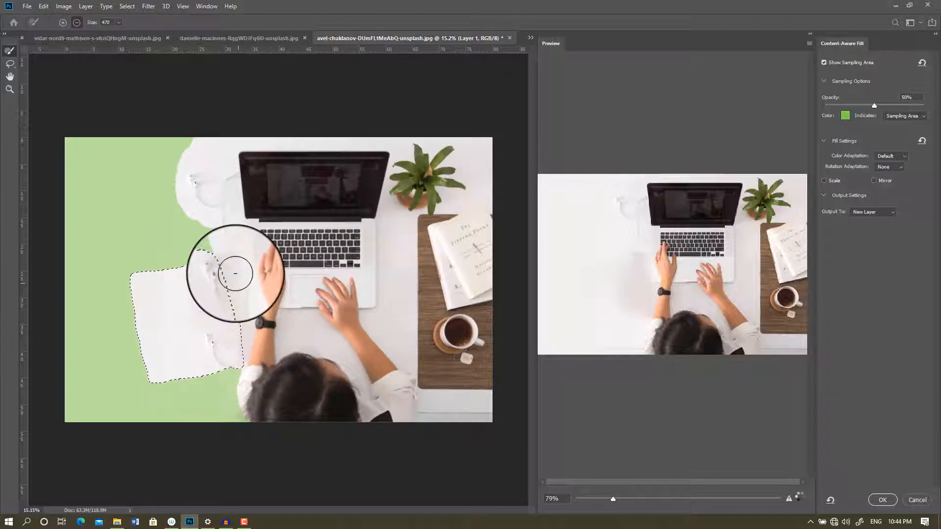
pyautogui.moveTo(246, 285); pyautogui.dragTo(228, 241)
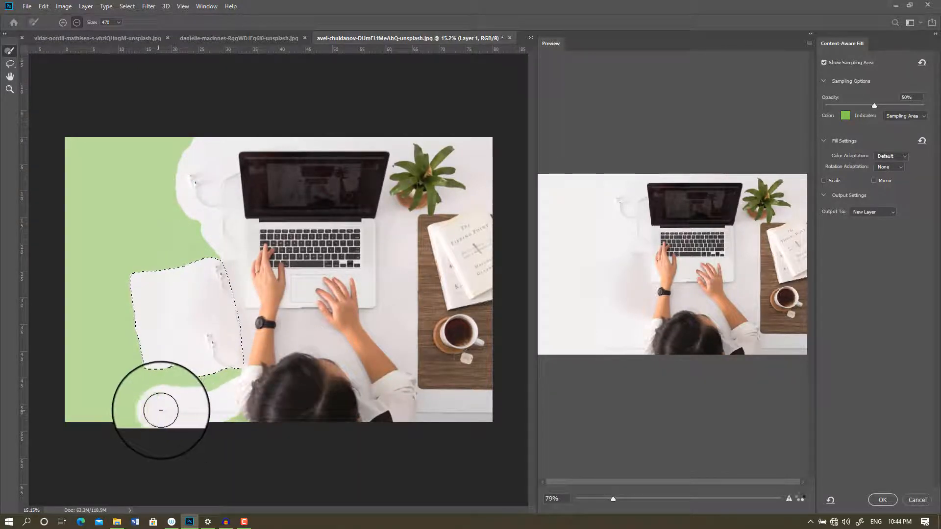
pyautogui.moveTo(153, 412); pyautogui.dragTo(253, 412)
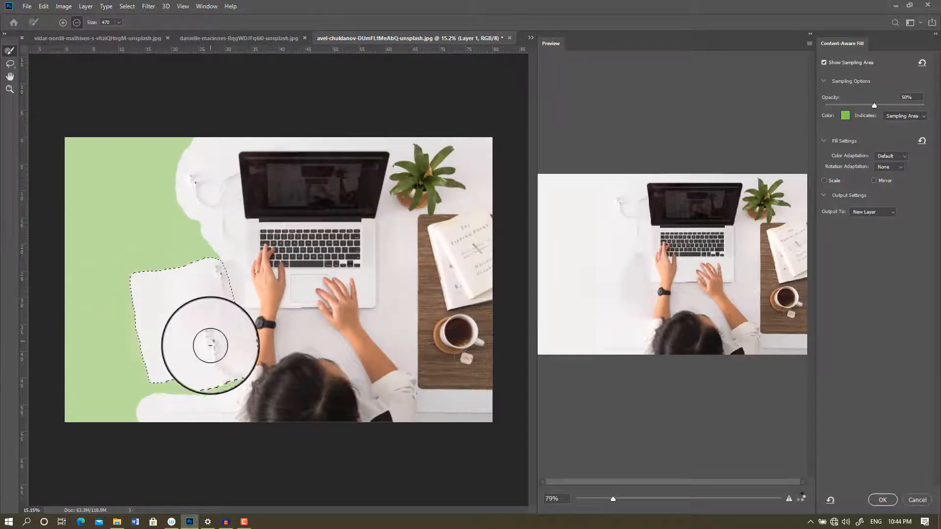
# Step: Set the fill output to Current Layer, apply the content-aware fill and clear the selection
pyautogui.click(866, 213)
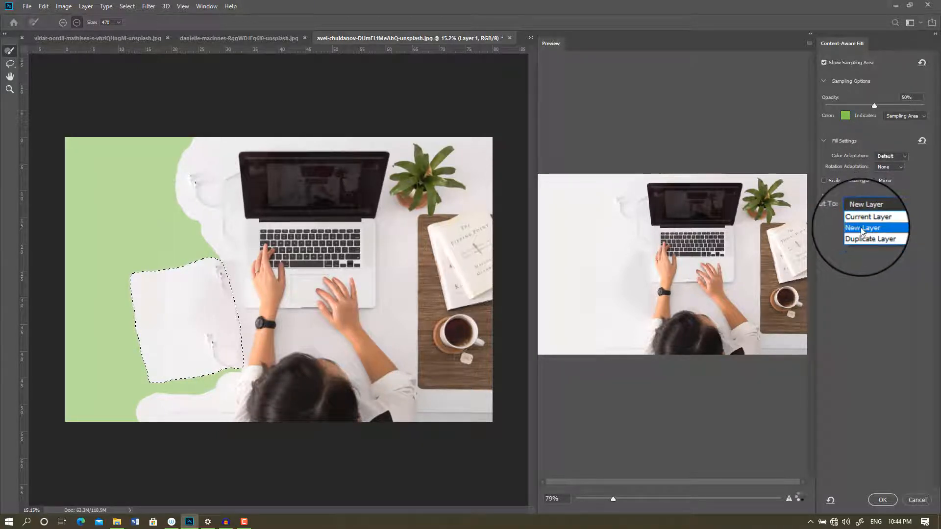
pyautogui.click(868, 226)
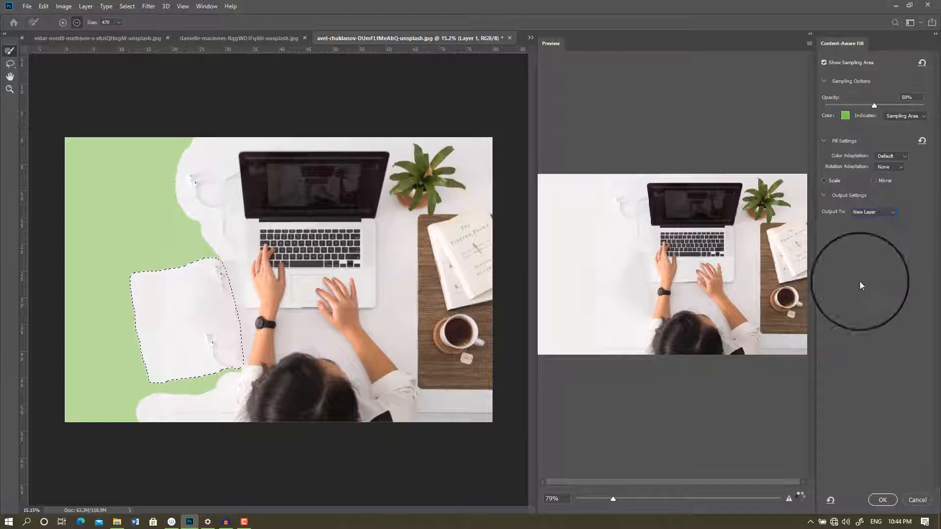
pyautogui.click(878, 211)
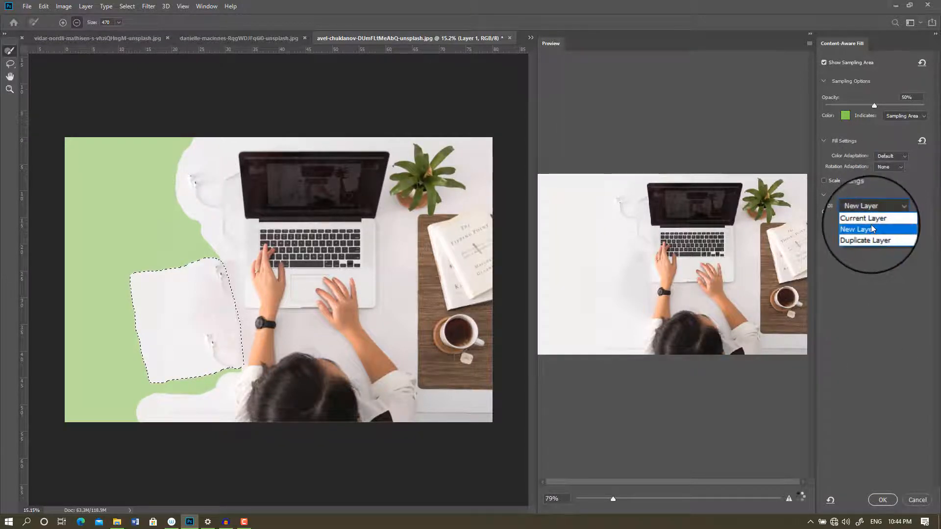
pyautogui.click(865, 222)
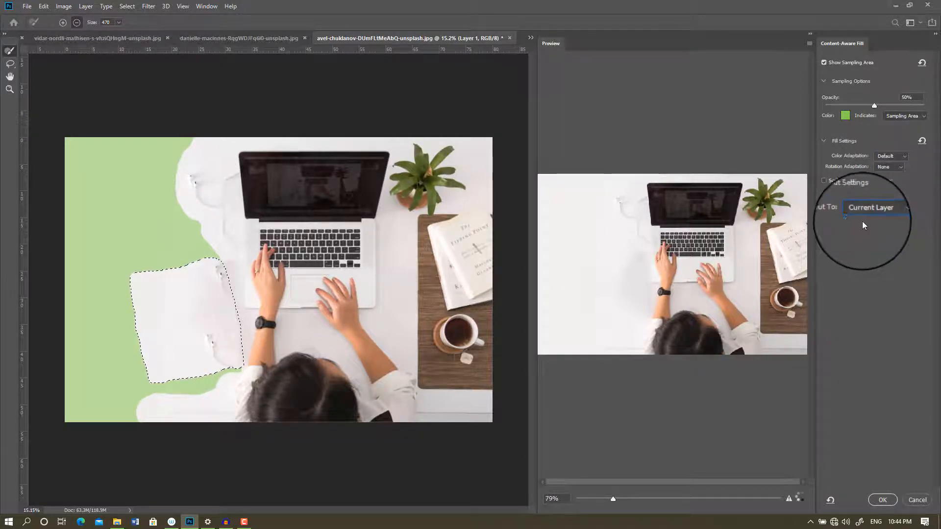
pyautogui.click(885, 499)
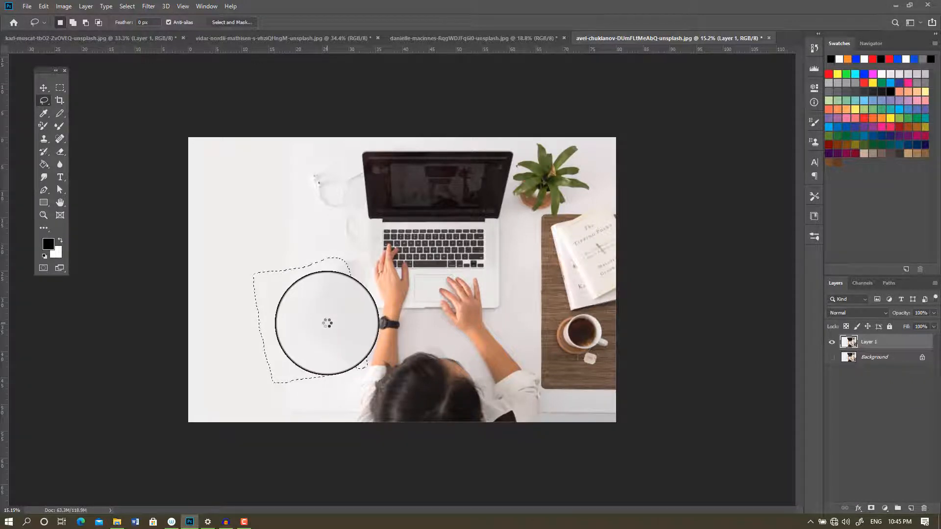
pyautogui.scroll(1, 325, 288)
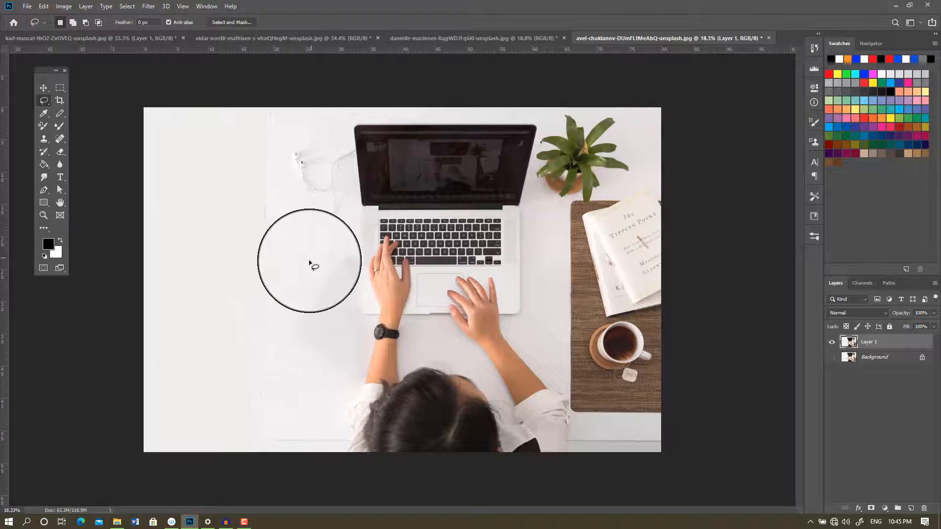
pyautogui.hotkey('ctrl', '-')
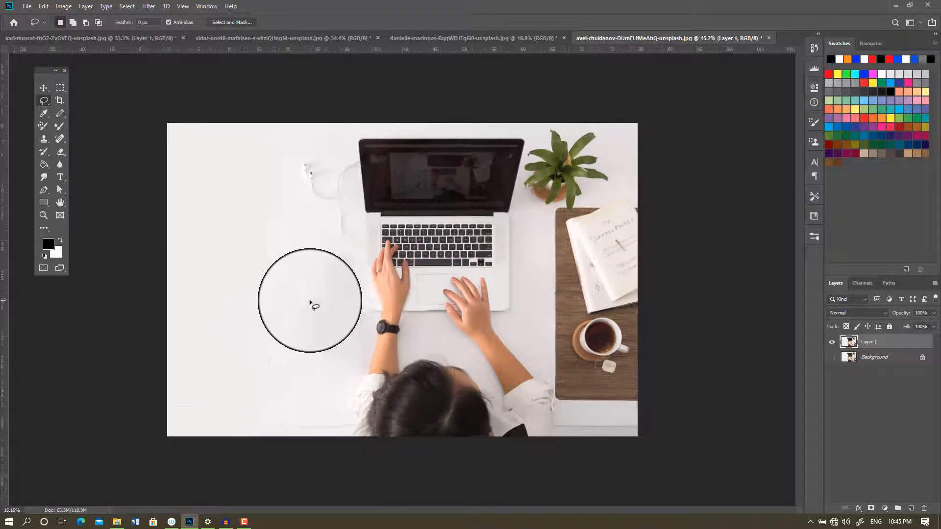
# Step: Retouch the faint vertical line on the desk beside the laptop with the Clone Stamp at a 125 px brush size
pyautogui.scroll(-1, 310, 301)
pyautogui.scroll(6, 289, 315)
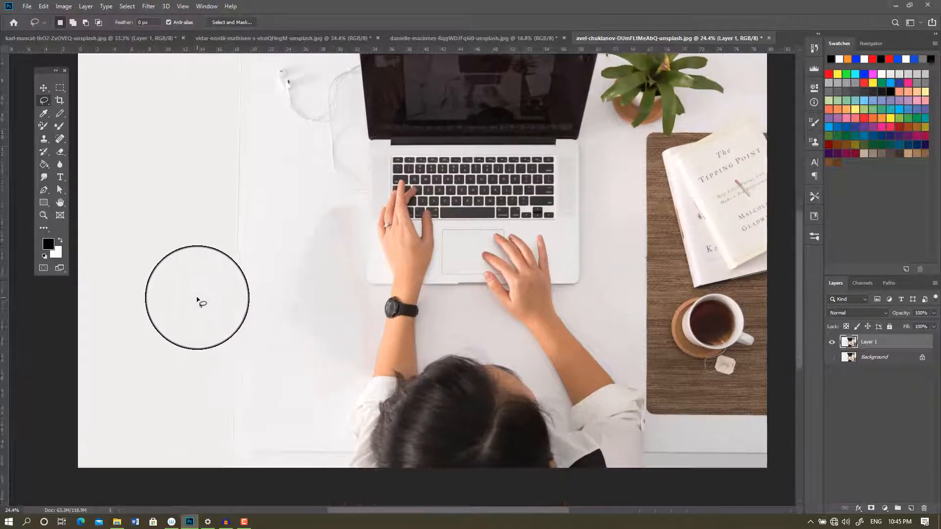
pyautogui.scroll(-1, 197, 299)
pyautogui.scroll(1, 200, 298)
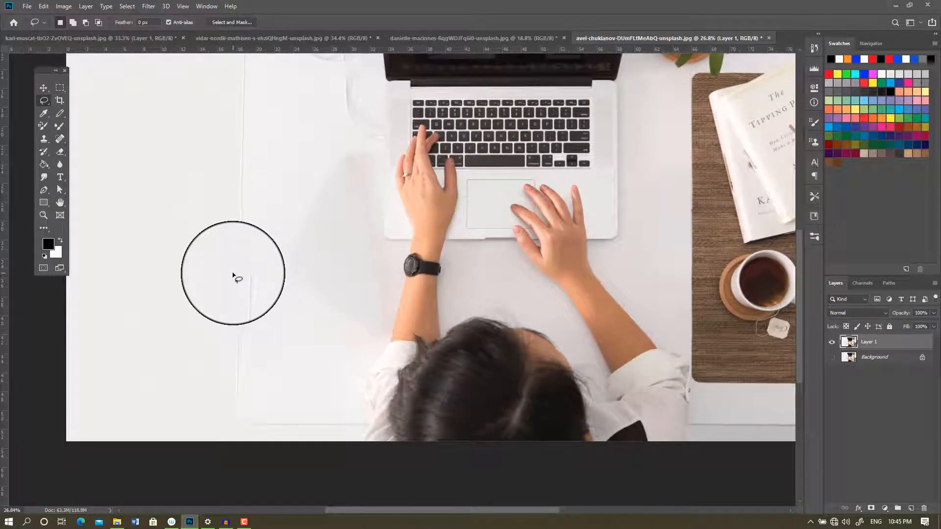
pyautogui.click(44, 139)
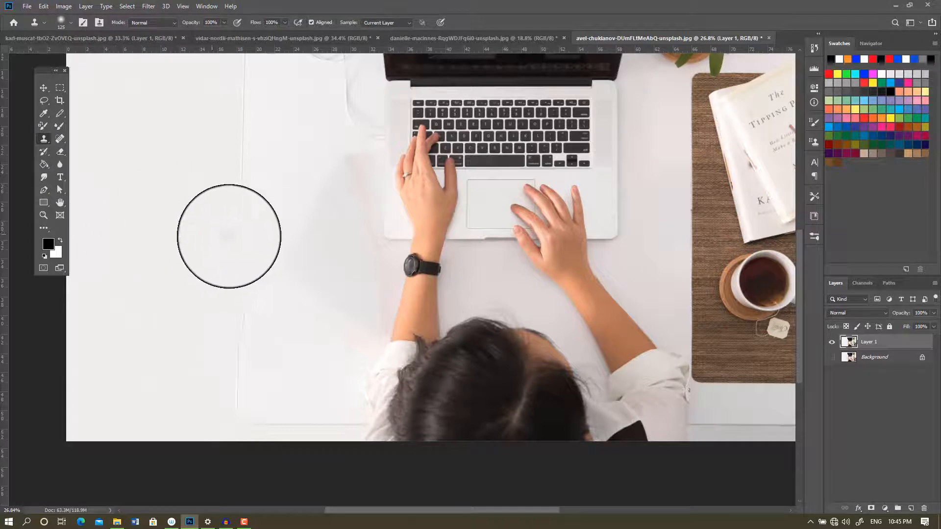
pyautogui.scroll(2, 245, 288)
pyautogui.scroll(2, 248, 285)
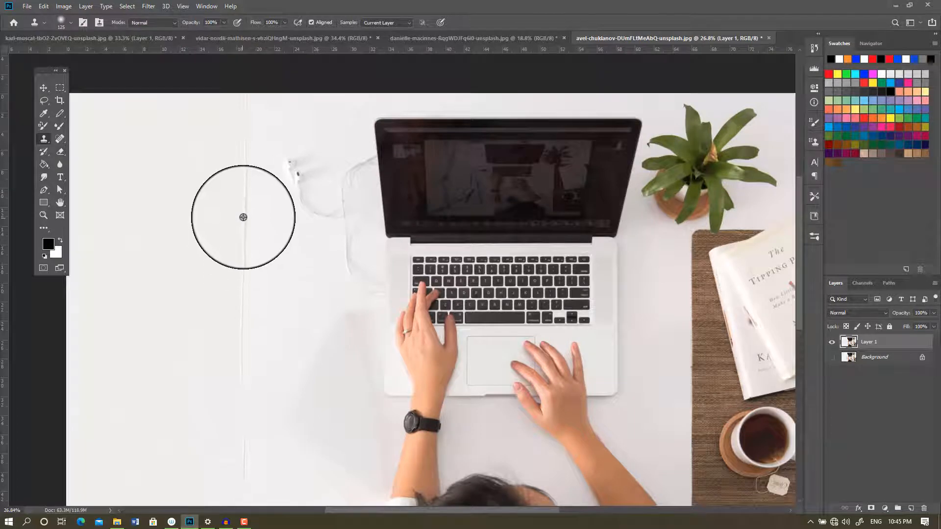
pyautogui.scroll(-2, 244, 210)
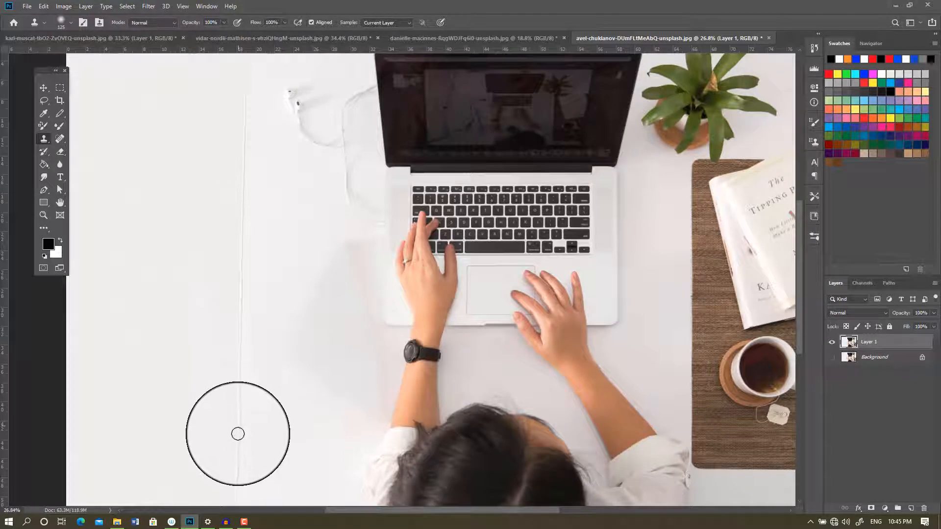
pyautogui.scroll(-4, 242, 431)
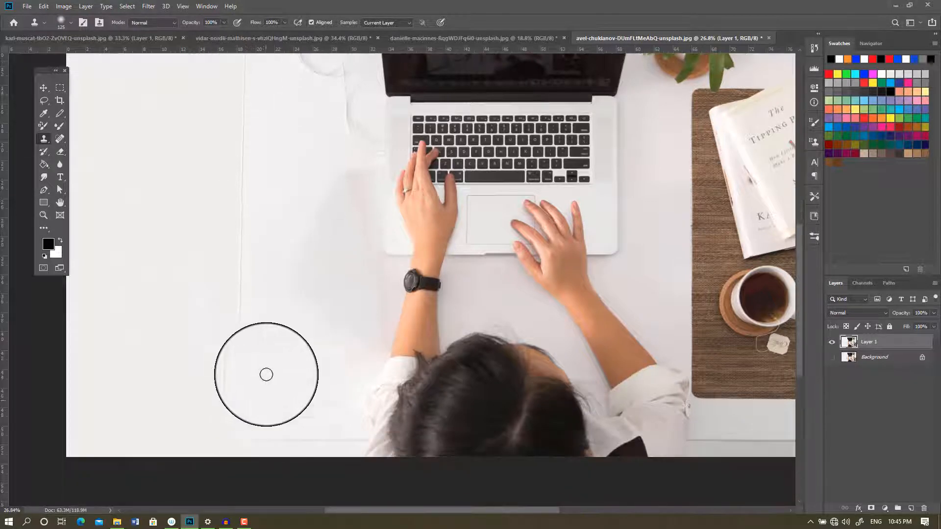
pyautogui.scroll(-2, 264, 316)
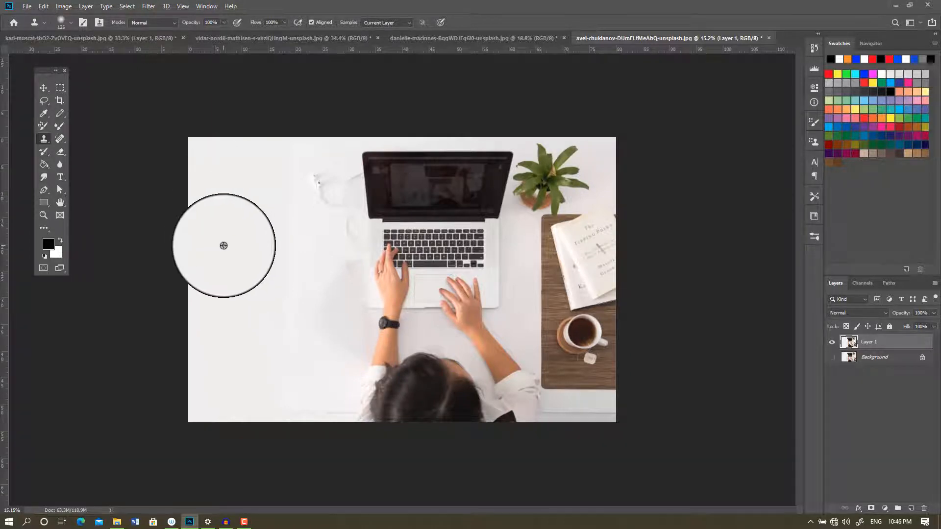
# Step: Clone clean white desk over the grey shadow patch beside the woman's watch arm with a 600 px brush
pyautogui.scroll(2, 341, 290)
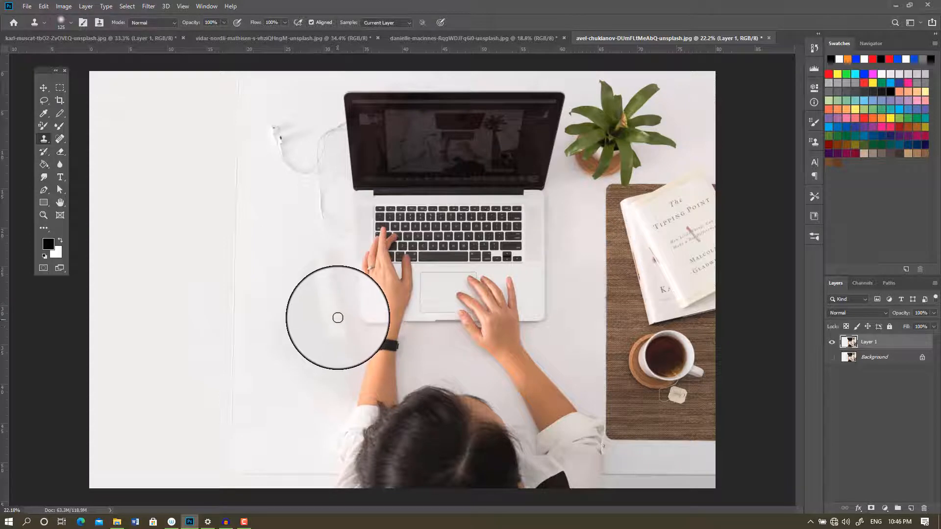
pyautogui.moveTo(347, 388); pyautogui.dragTo(328, 380)
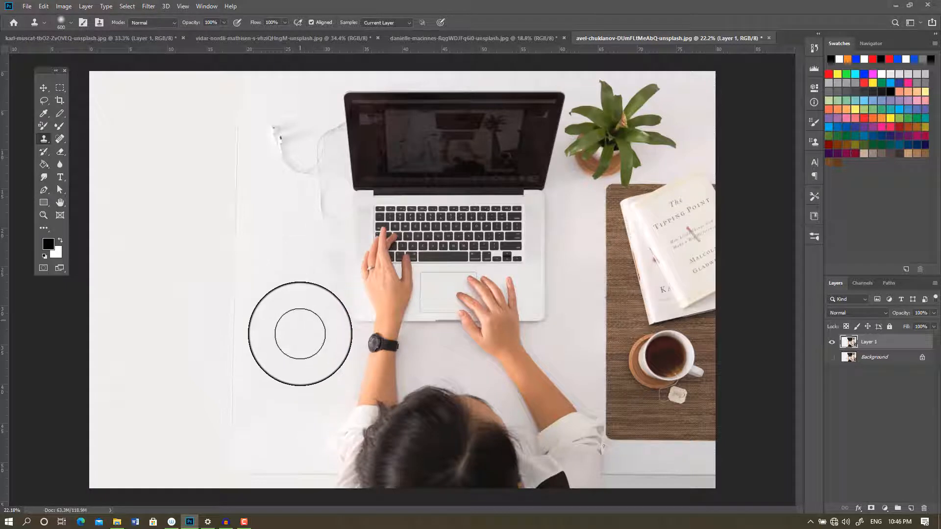
pyautogui.scroll(-4, 300, 338)
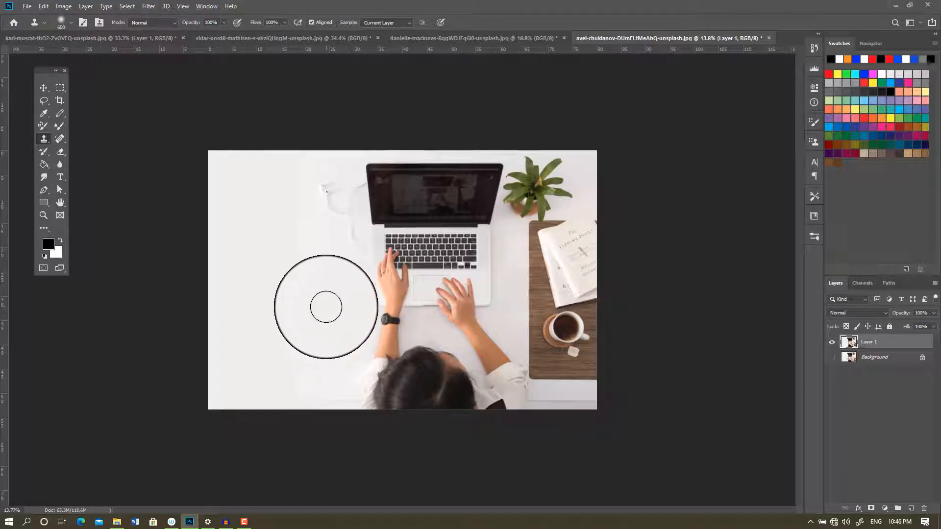
pyautogui.scroll(-2, 326, 307)
pyautogui.scroll(4, 326, 306)
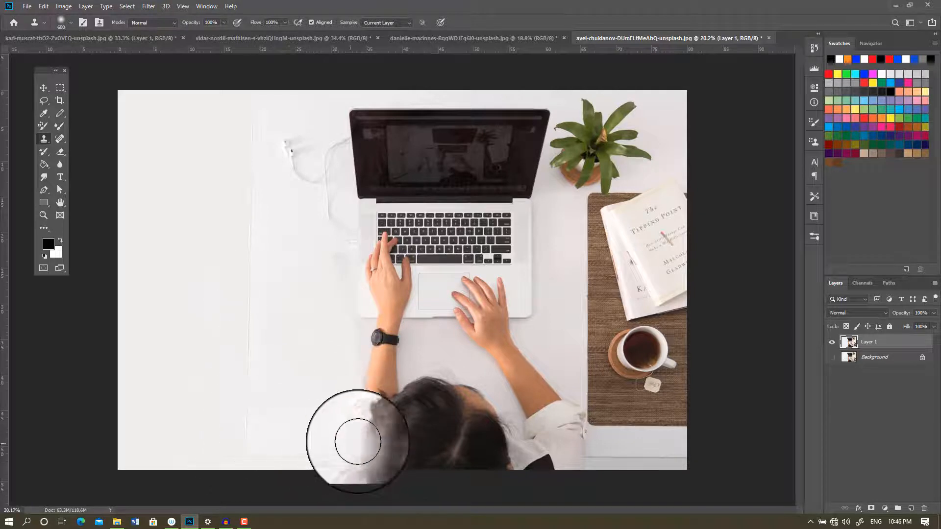
pyautogui.scroll(-1, 390, 256)
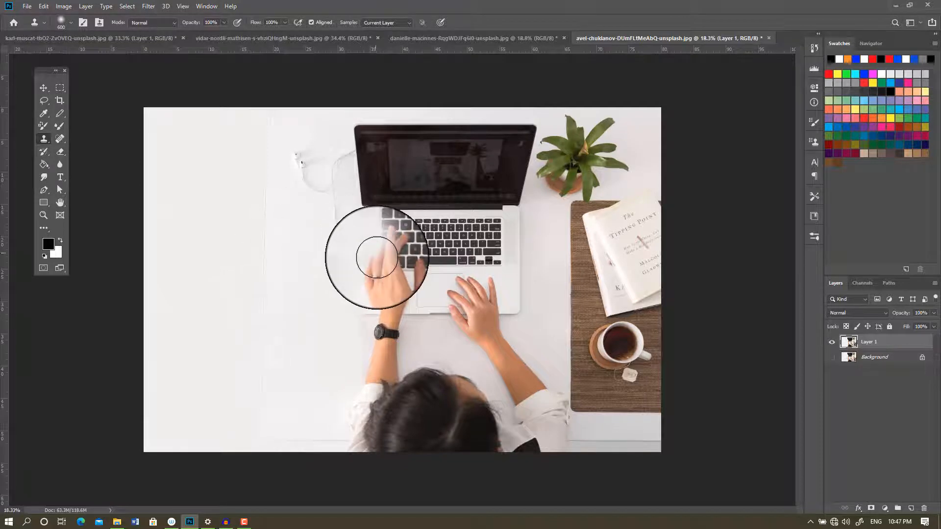
pyautogui.scroll(2, 449, 137)
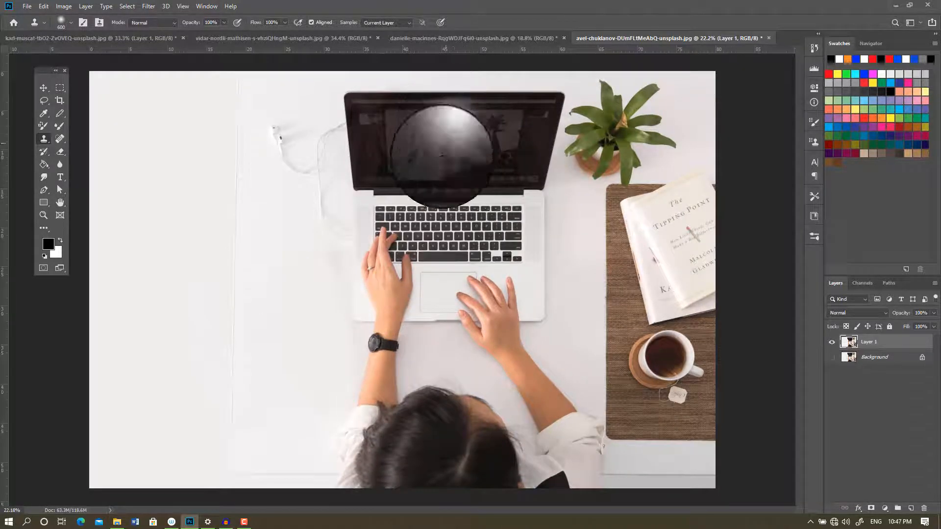
pyautogui.scroll(-4, 439, 170)
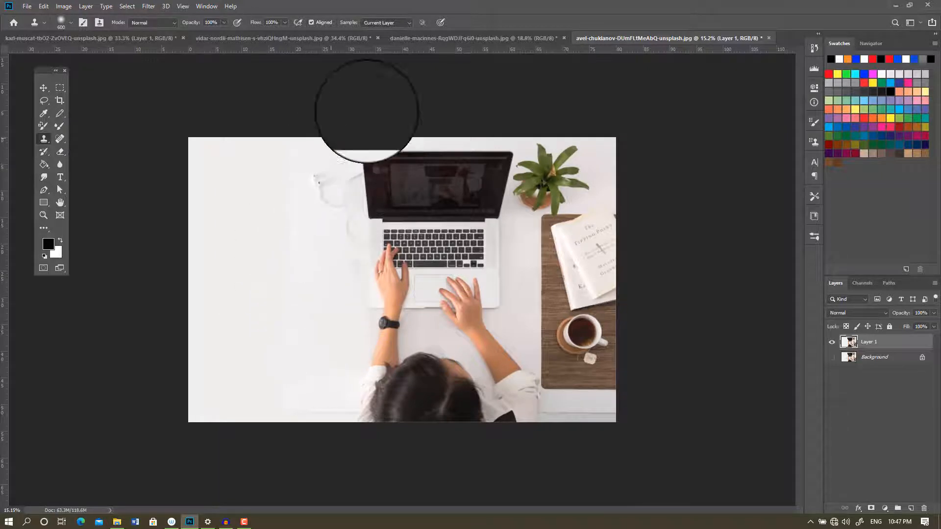
# Step: Switch to the Lasso tool and open the beach photo of the boy and the man in the blue shirt
pyautogui.click(473, 39)
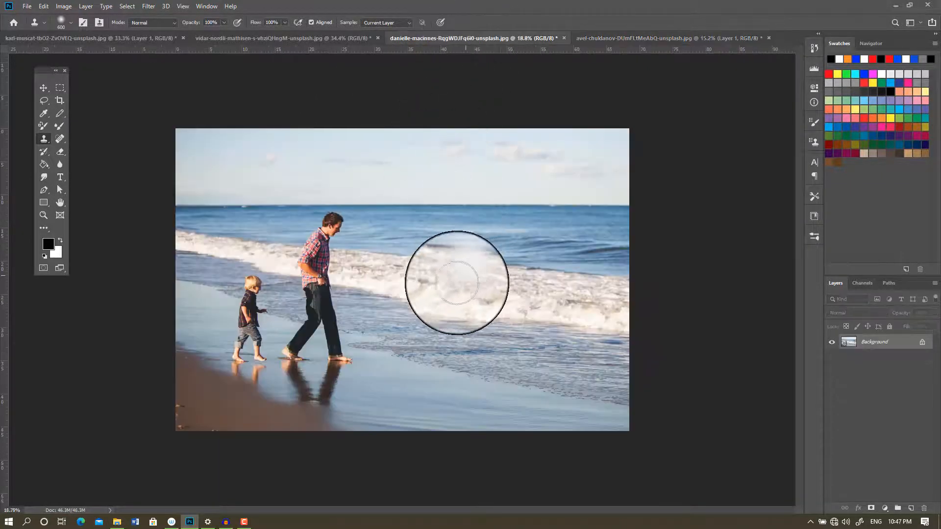
pyautogui.click(44, 101)
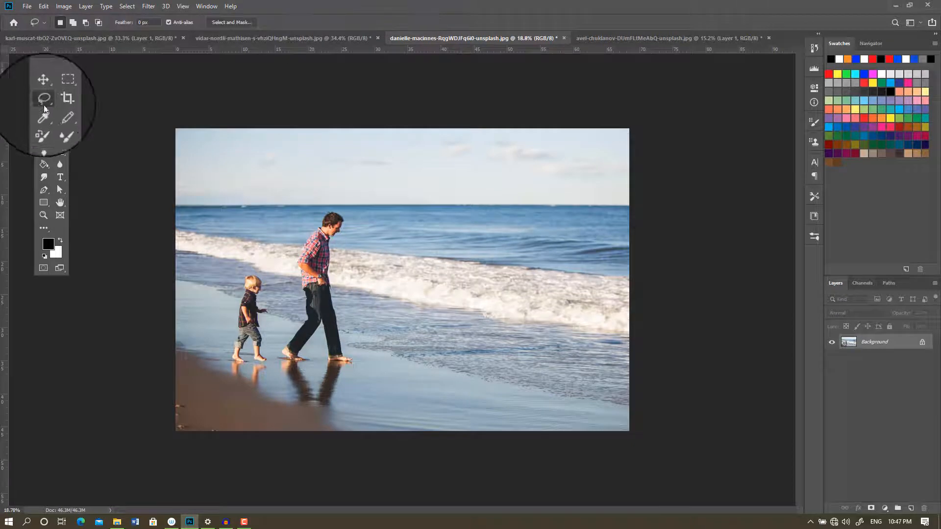
pyautogui.click(613, 38)
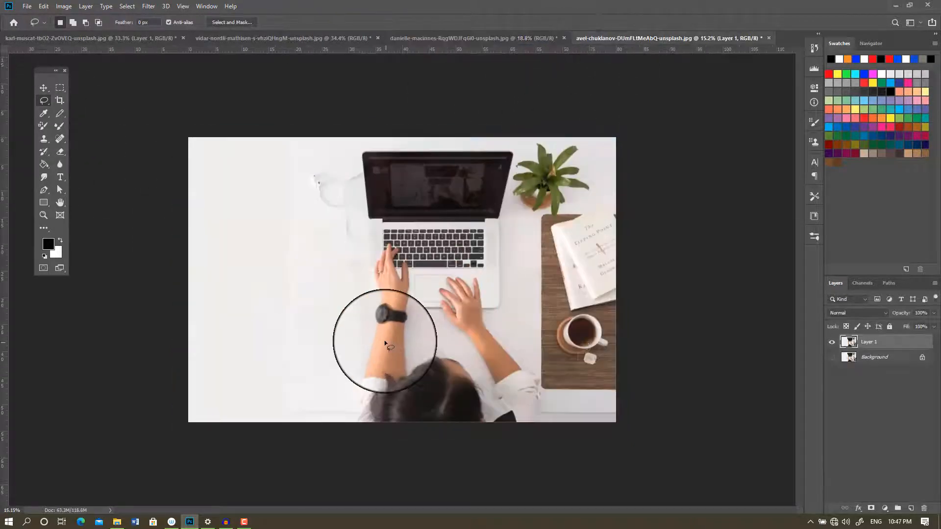
pyautogui.click(241, 40)
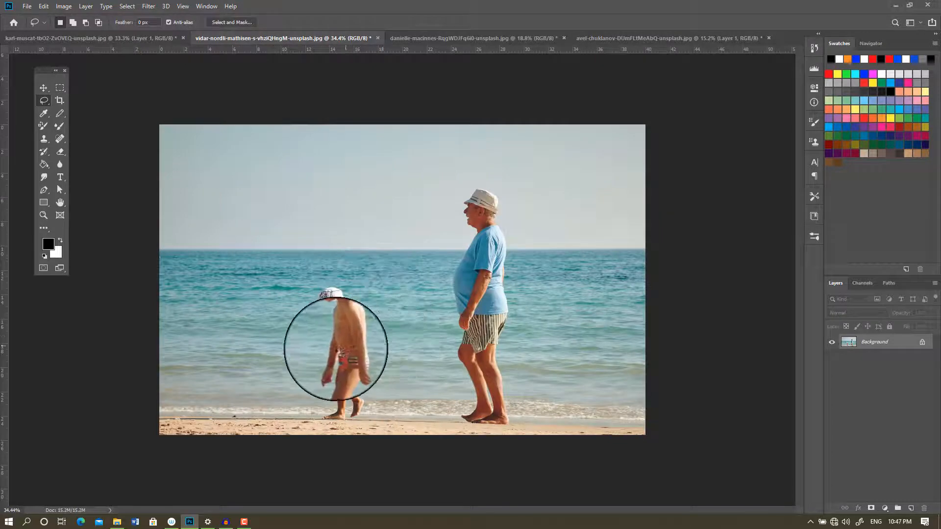
# Step: Lasso the thin shadow strip on the sand under the boy's feet
pyautogui.hotkey('ctrl', '+')
pyautogui.scroll(4, 305, 357)
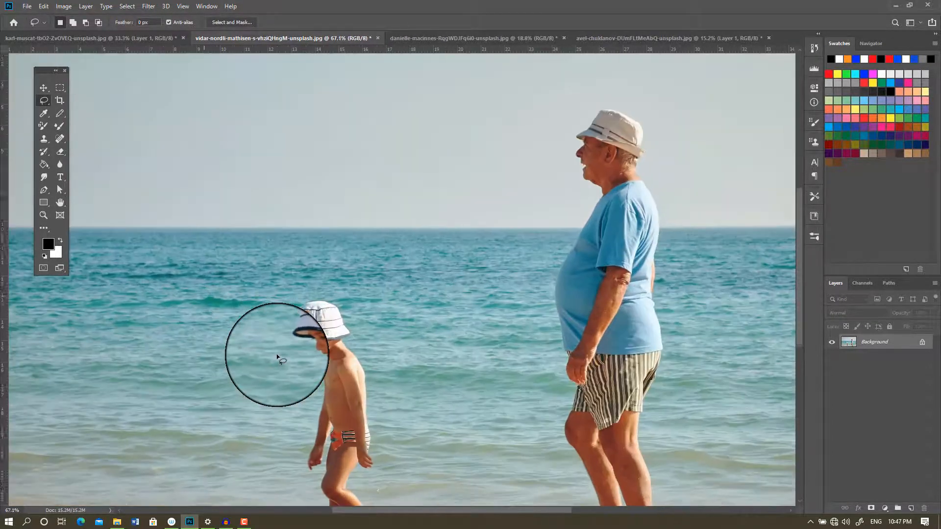
pyautogui.scroll(-5, 277, 355)
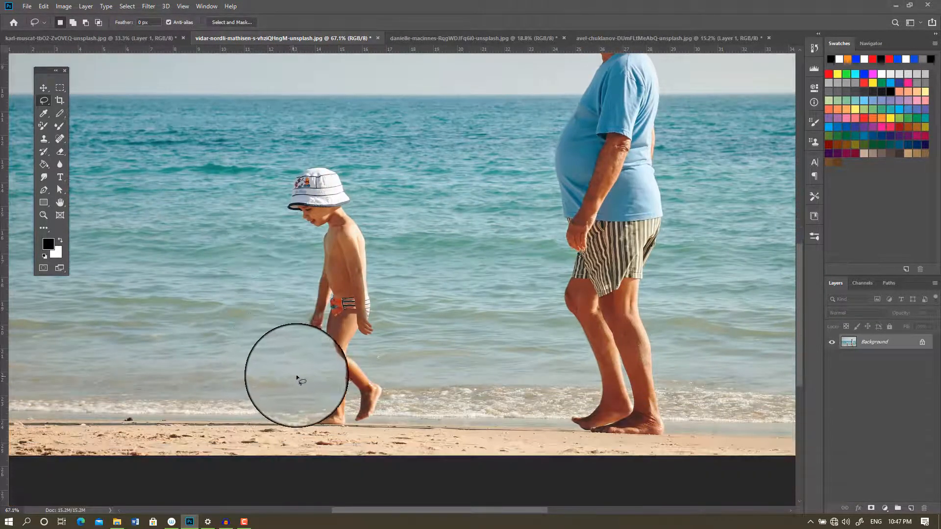
pyautogui.scroll(-3, 292, 250)
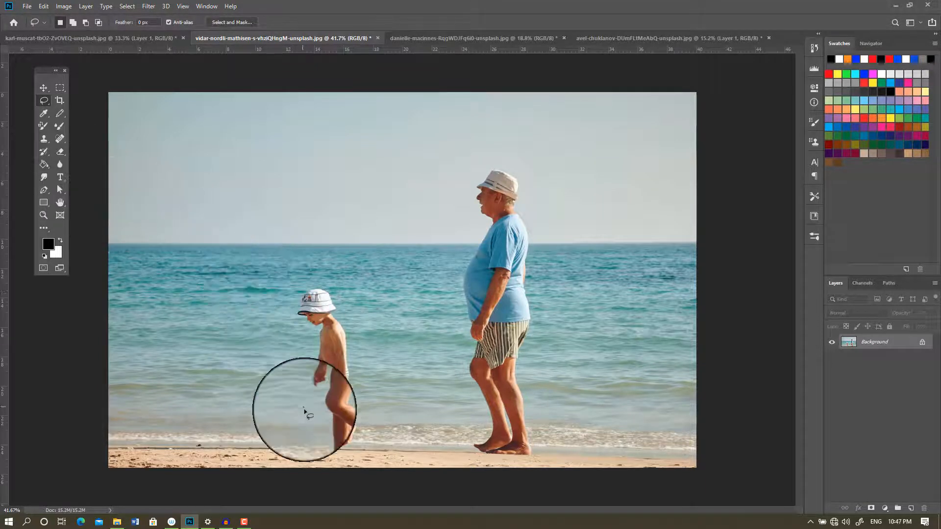
pyautogui.moveTo(363, 446)
pyautogui.mouseDown()
pyautogui.moveTo(299, 450)
pyautogui.moveTo(306, 448)
pyautogui.mouseUp()
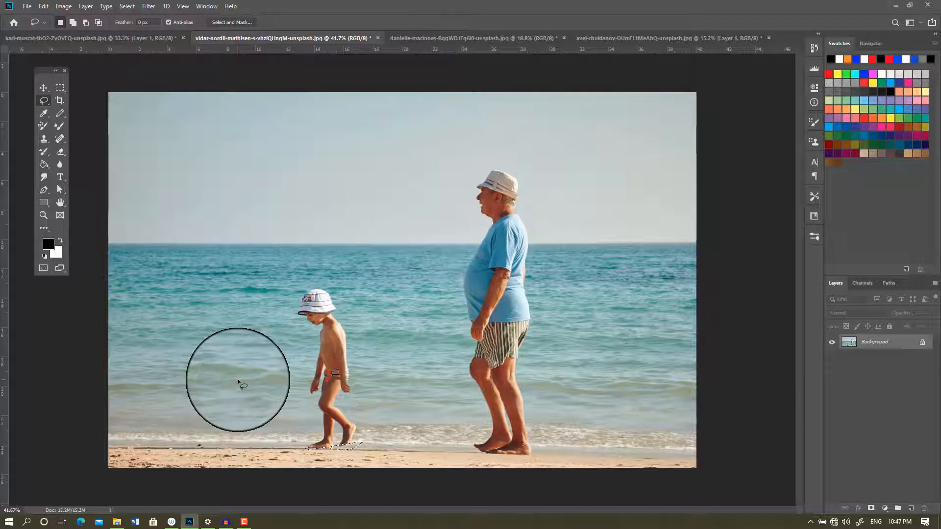
# Step: Add the boy's hat, head and upper body to the shadow selection with the Quick Selection tool
pyautogui.rightClick(47, 100)
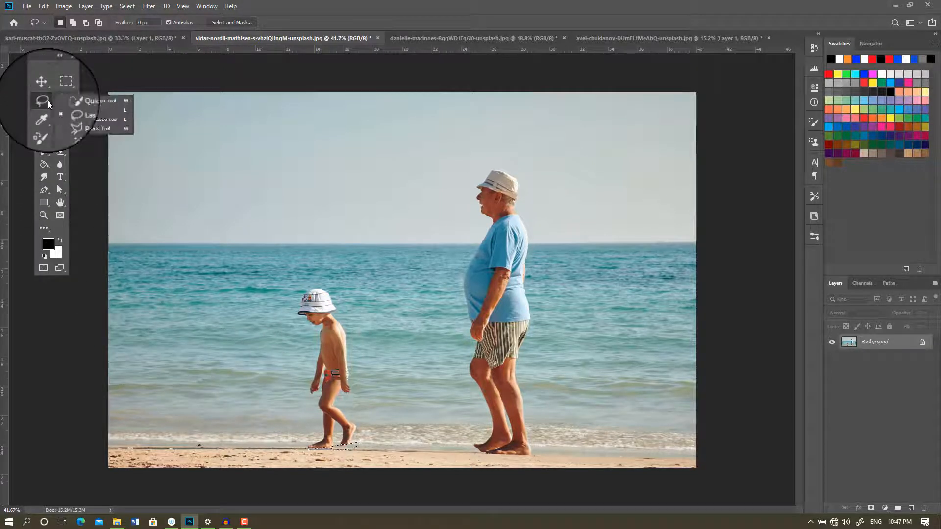
pyautogui.click(90, 101)
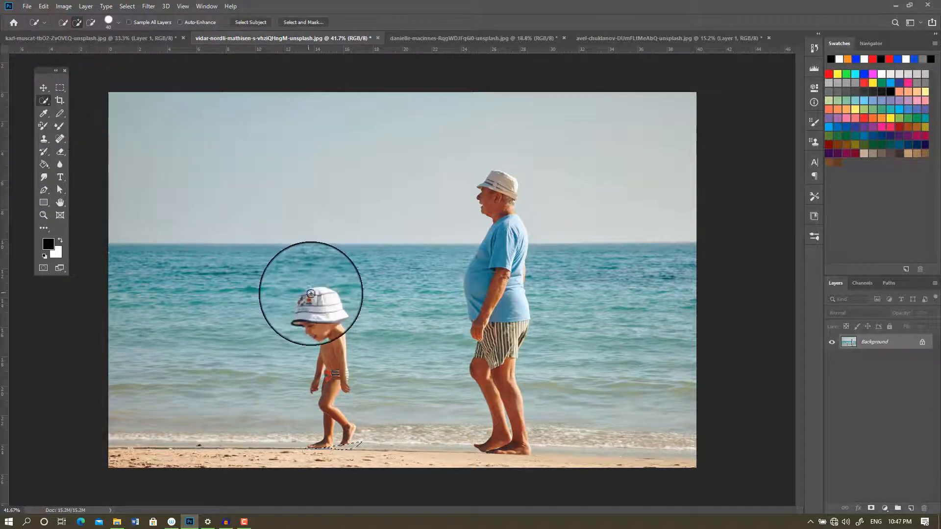
pyautogui.scroll(5, 311, 293)
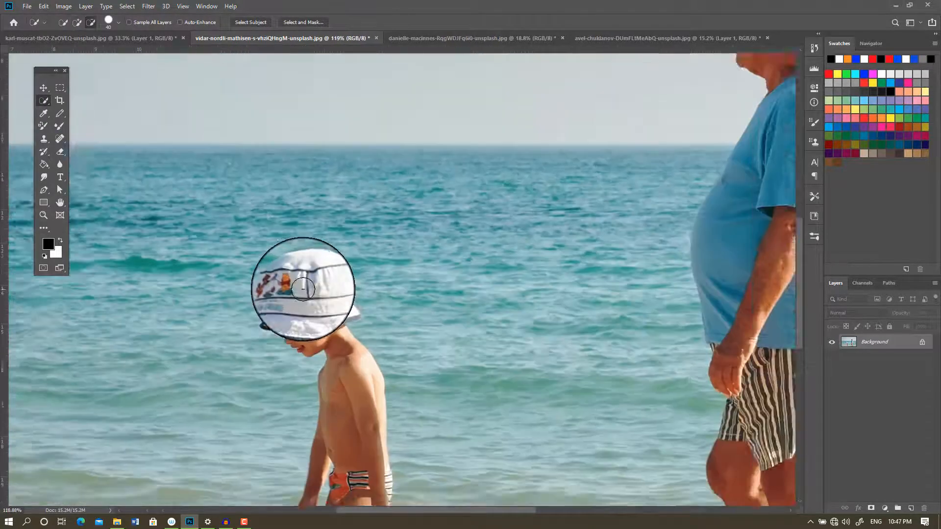
pyautogui.moveTo(281, 285)
pyautogui.mouseDown()
pyautogui.moveTo(309, 270)
pyautogui.moveTo(322, 285)
pyautogui.moveTo(279, 313)
pyautogui.moveTo(277, 300)
pyautogui.moveTo(290, 329)
pyautogui.mouseUp()
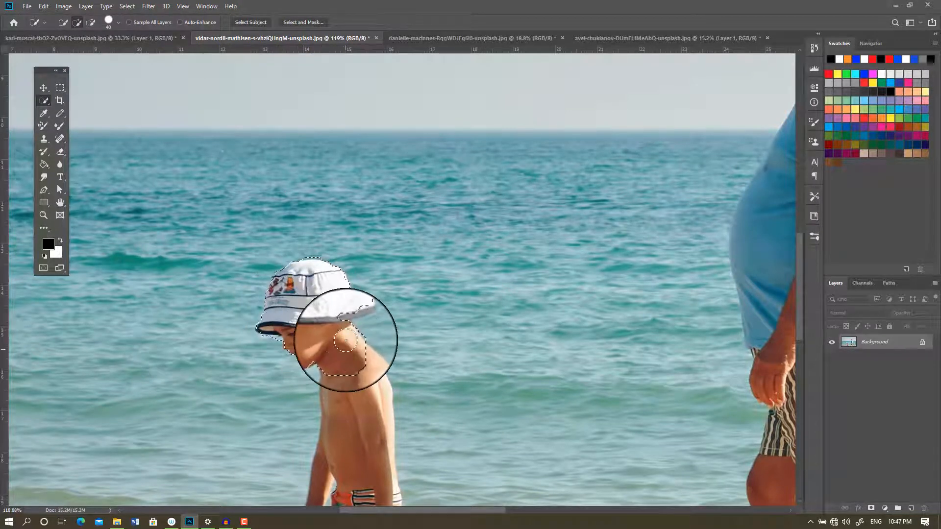
pyautogui.moveTo(368, 410); pyautogui.dragTo(362, 401)
# Step: Extend the quick selection over the boy's legs and both feet down to the selected shadow
pyautogui.scroll(-6, 361, 401)
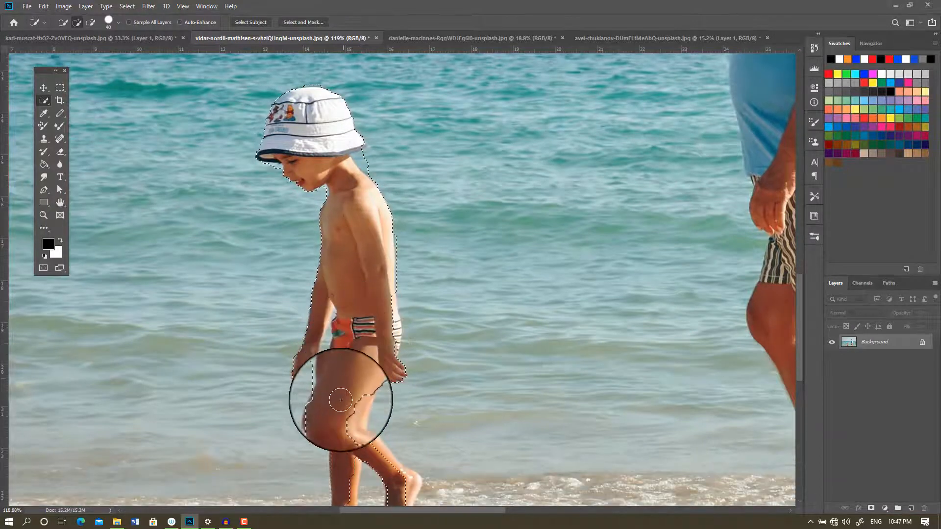
pyautogui.moveTo(370, 450); pyautogui.dragTo(403, 486)
pyautogui.scroll(-3, 367, 423)
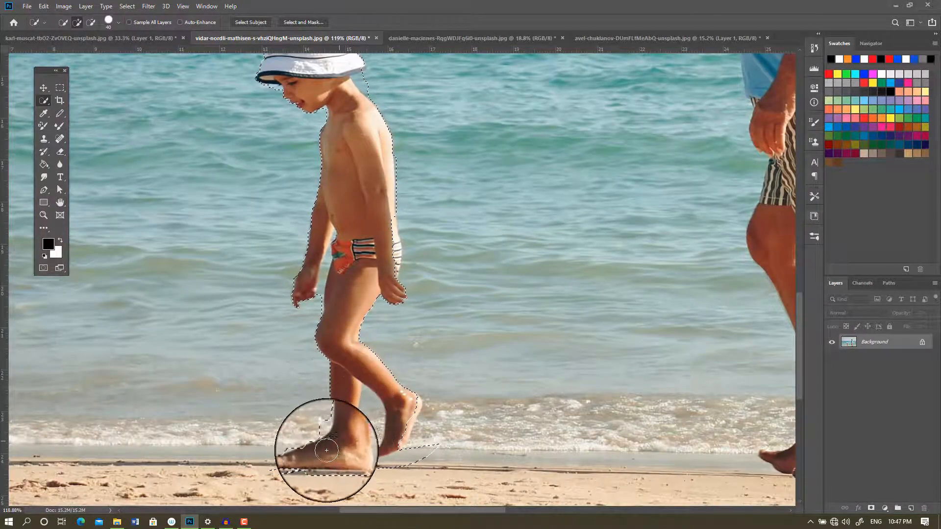
pyautogui.moveTo(319, 452)
pyautogui.mouseDown()
pyautogui.moveTo(304, 455)
pyautogui.moveTo(395, 454)
pyautogui.mouseUp()
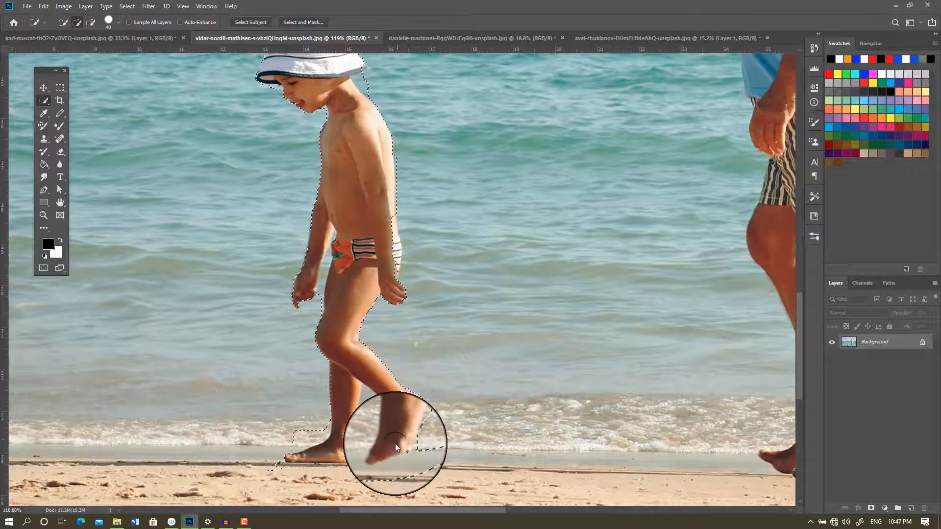
# Step: Refine the boy's selection by subtracting stray water behind the neck and correcting the edge along the hat brim, back and arm
pyautogui.scroll(-5, 397, 439)
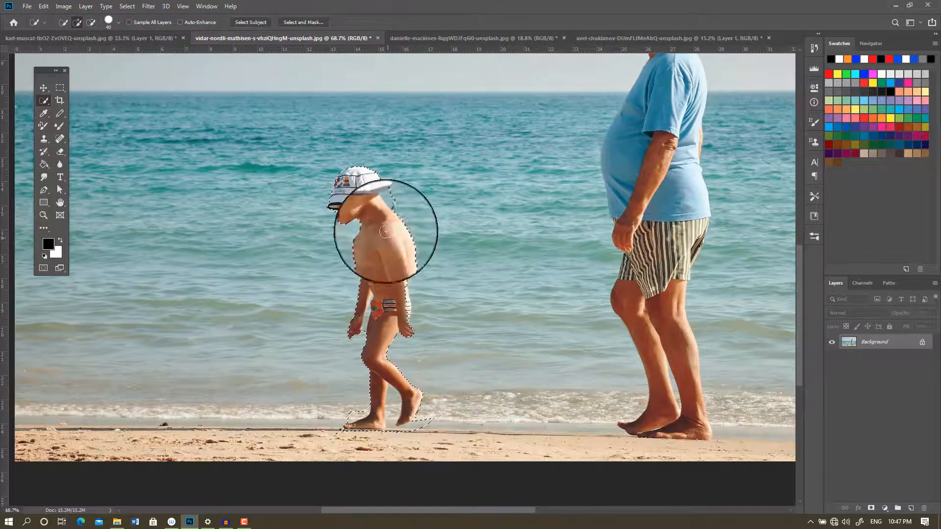
pyautogui.scroll(7, 386, 232)
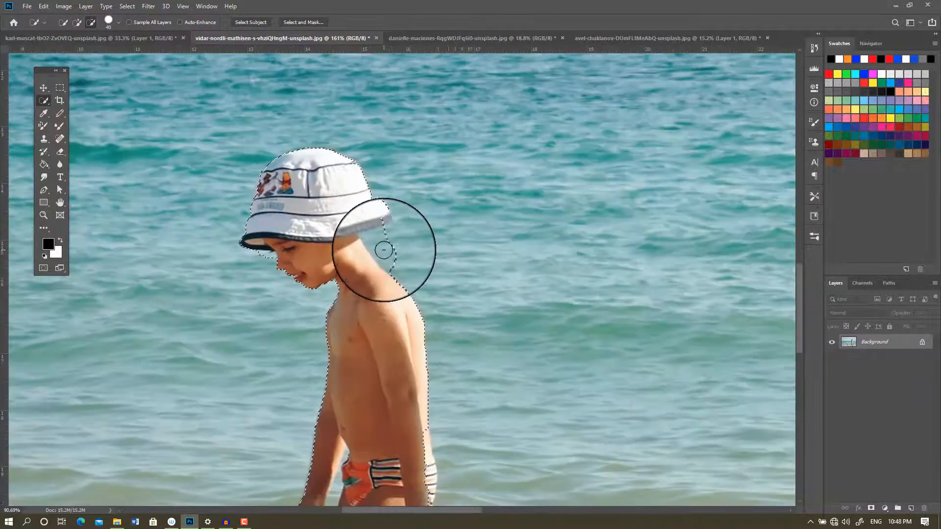
pyautogui.scroll(-3, 384, 250)
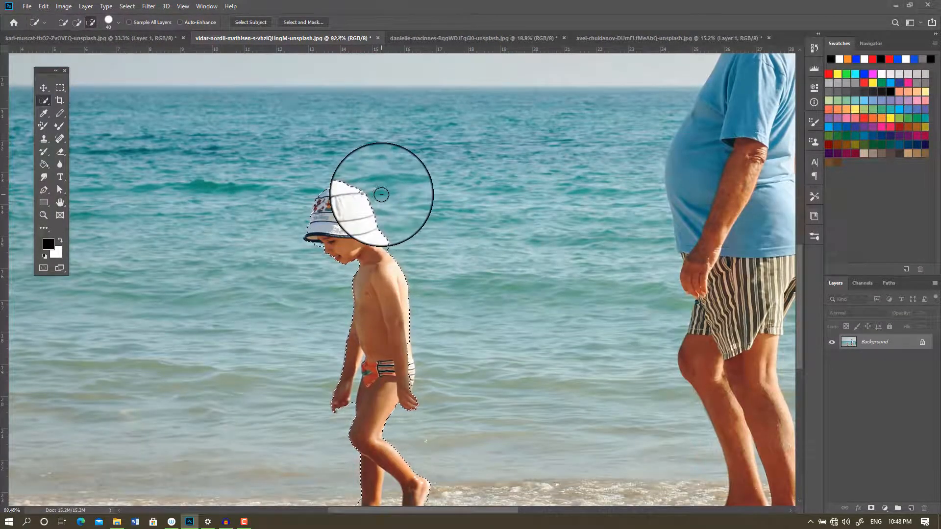
pyautogui.scroll(-2, 380, 192)
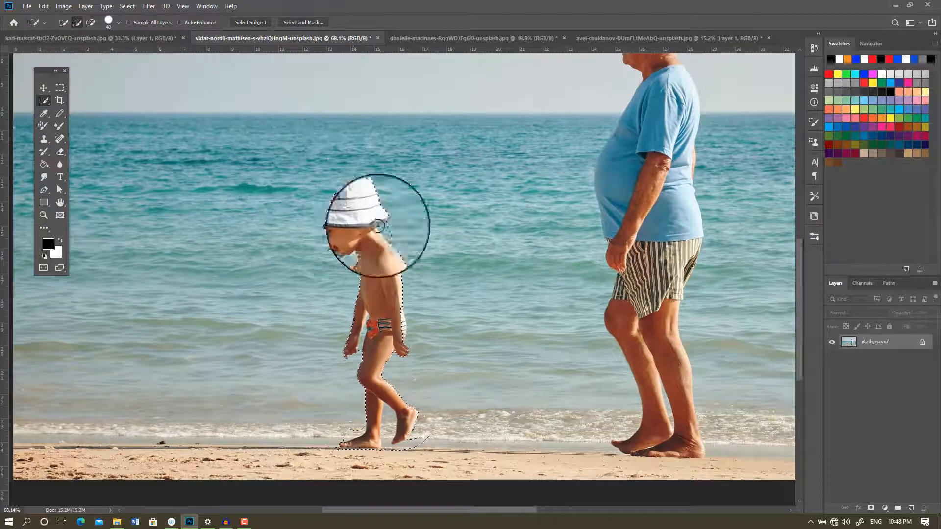
pyautogui.scroll(5, 410, 319)
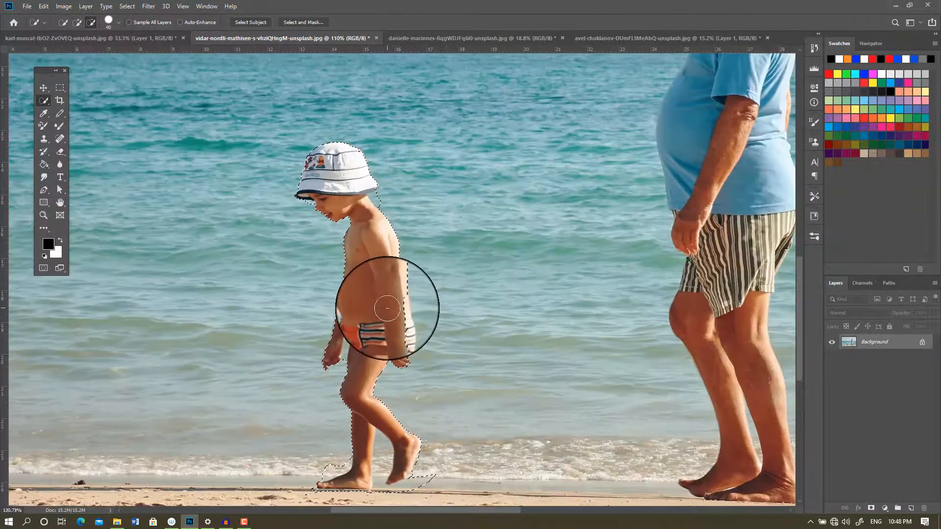
pyautogui.moveTo(400, 309); pyautogui.dragTo(401, 373)
pyautogui.scroll(-6, 351, 319)
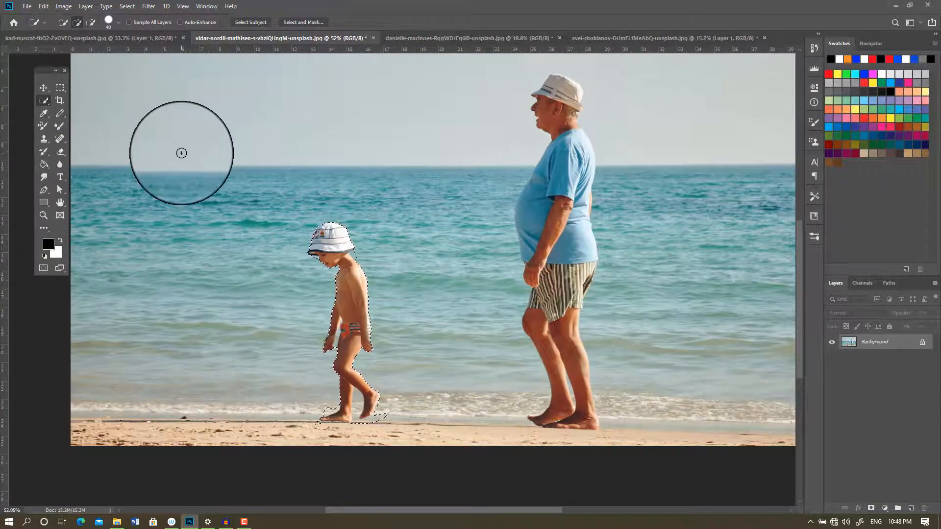
# Step: Fill the boy's selection using Content-Aware contents in Normal mode at 100% opacity
pyautogui.hotkey('shift', 'F5')
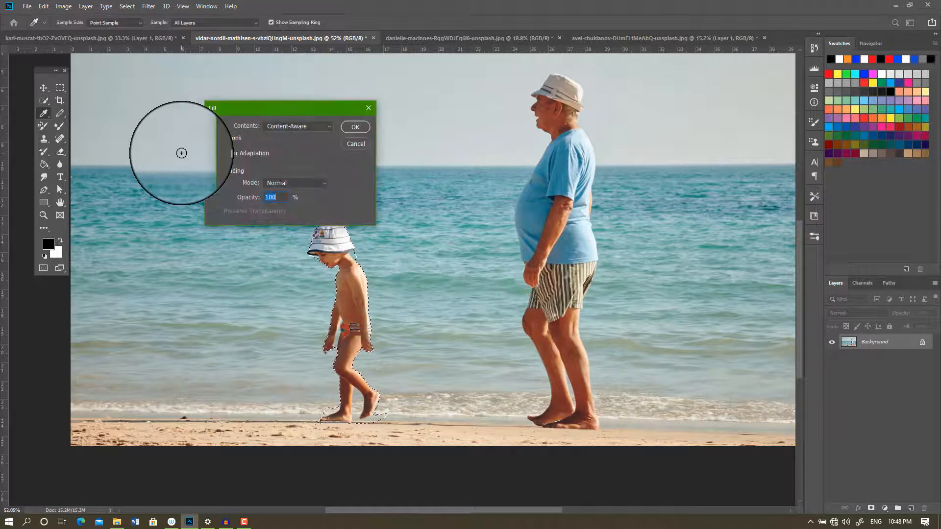
pyautogui.click(361, 129)
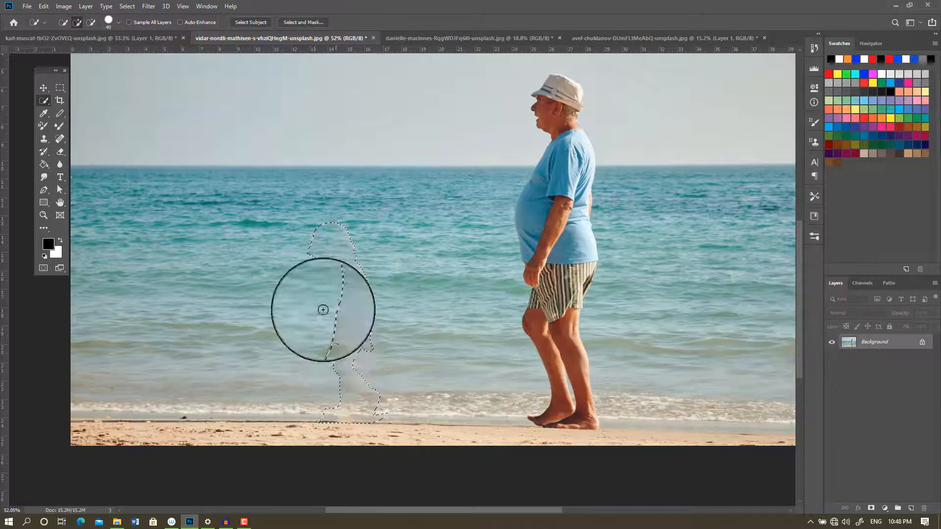
# Step: Open Content-Aware Fill for the boy's selection and exclude the man from the sampling area with the Sampling Brush
pyautogui.click(44, 9)
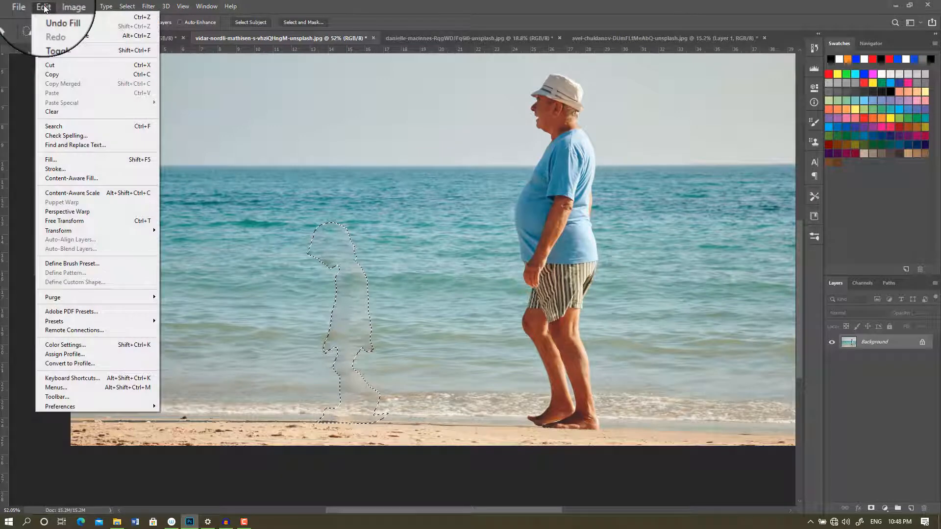
pyautogui.click(81, 179)
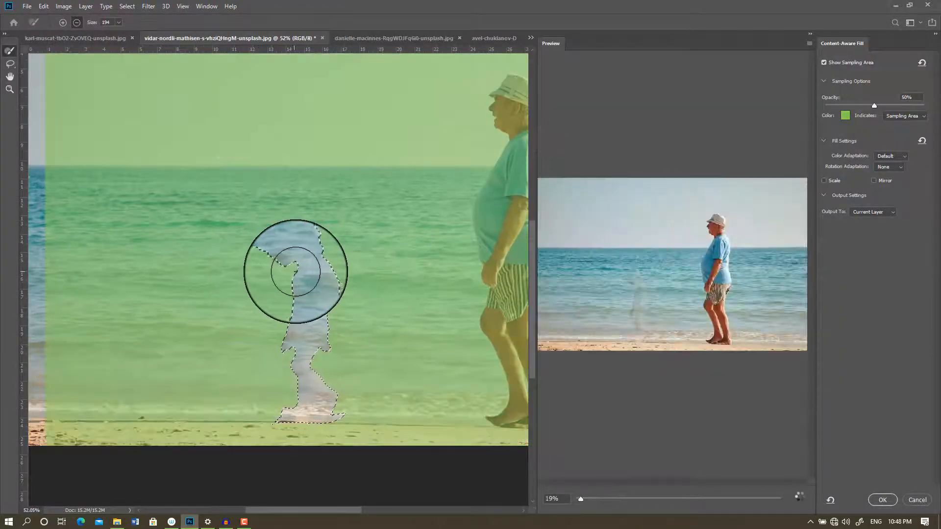
pyautogui.scroll(-2, 300, 270)
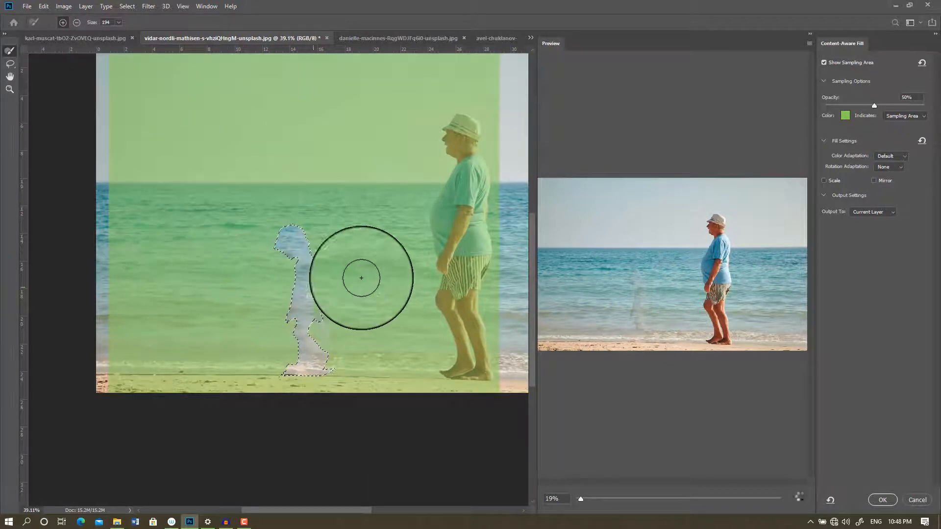
pyautogui.scroll(4, 458, 191)
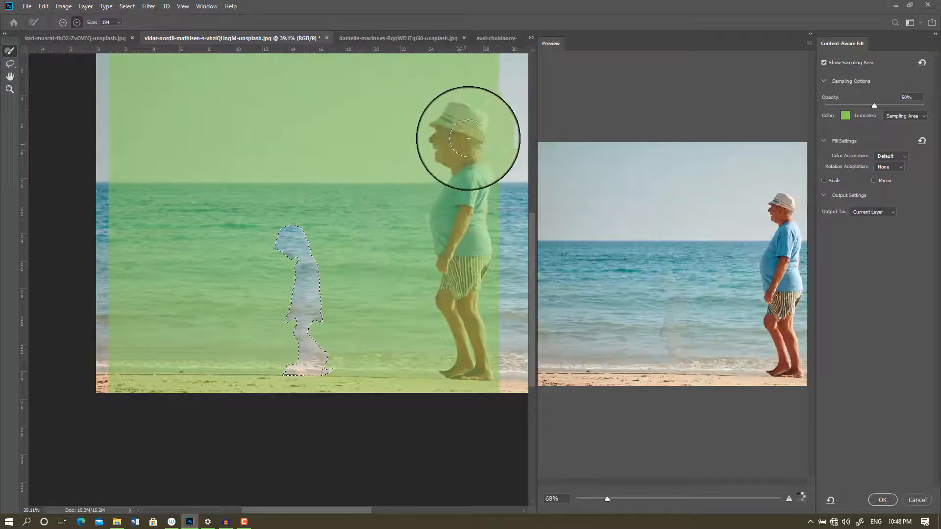
pyautogui.moveTo(468, 138)
pyautogui.mouseDown()
pyautogui.moveTo(462, 158)
pyautogui.moveTo(460, 131)
pyautogui.moveTo(473, 179)
pyautogui.moveTo(443, 259)
pyautogui.moveTo(449, 212)
pyautogui.moveTo(452, 307)
pyautogui.moveTo(466, 277)
pyautogui.moveTo(456, 343)
pyautogui.moveTo(473, 380)
pyautogui.moveTo(457, 378)
pyautogui.moveTo(468, 363)
pyautogui.moveTo(461, 370)
pyautogui.moveTo(449, 364)
pyautogui.moveTo(466, 373)
pyautogui.moveTo(482, 160)
pyautogui.moveTo(465, 222)
pyautogui.moveTo(459, 171)
pyautogui.moveTo(449, 240)
pyautogui.mouseUp()
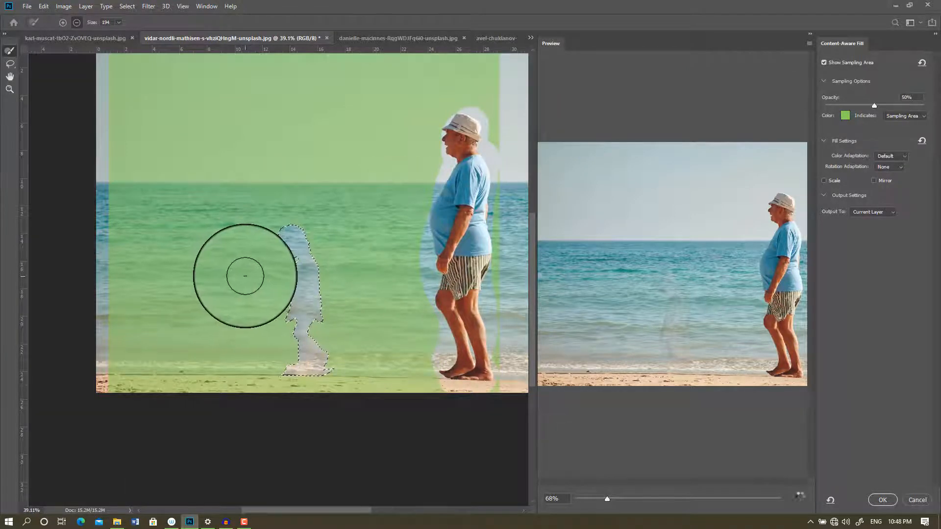
pyautogui.press('alt')
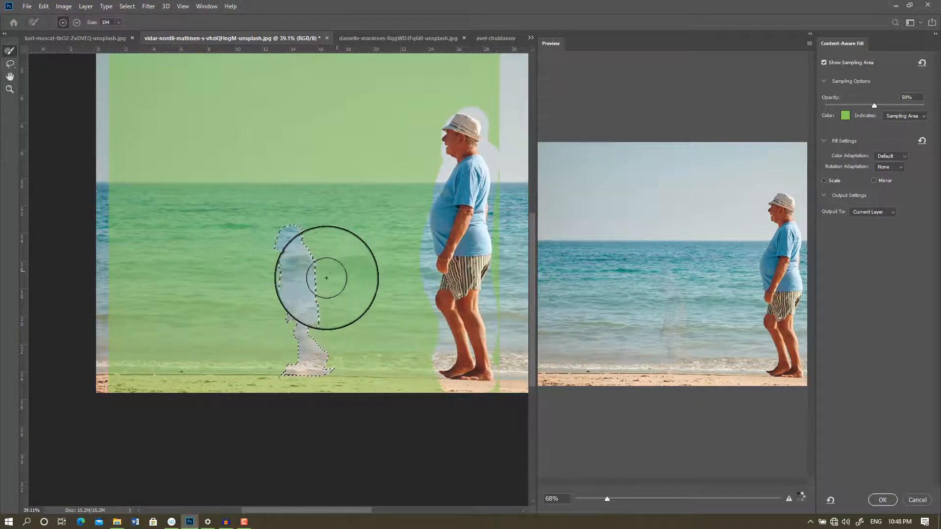
pyautogui.scroll(2, 327, 278)
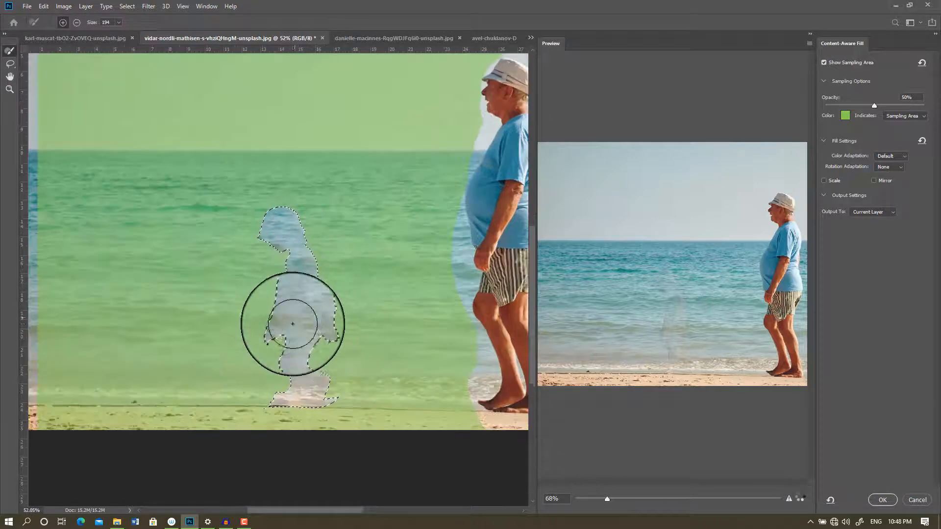
# Step: Expand the fill selection in 7 px increments and apply the content-aware fill to the current layer
pyautogui.click(10, 64)
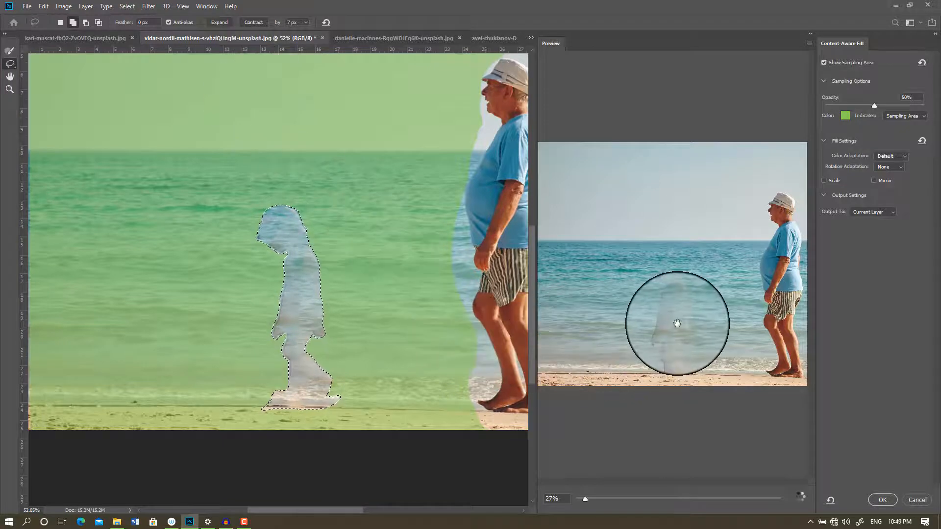
pyautogui.scroll(5, 677, 323)
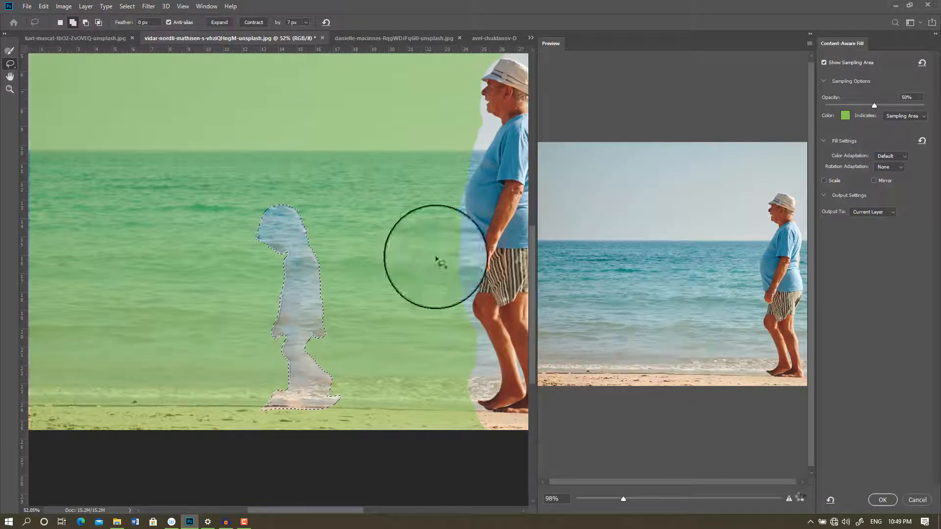
pyautogui.click(220, 22)
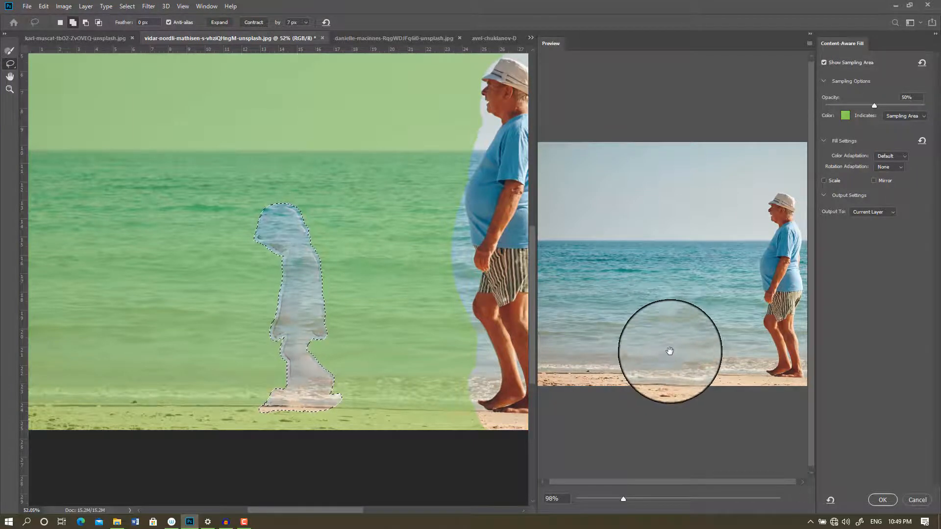
pyautogui.scroll(3, 670, 351)
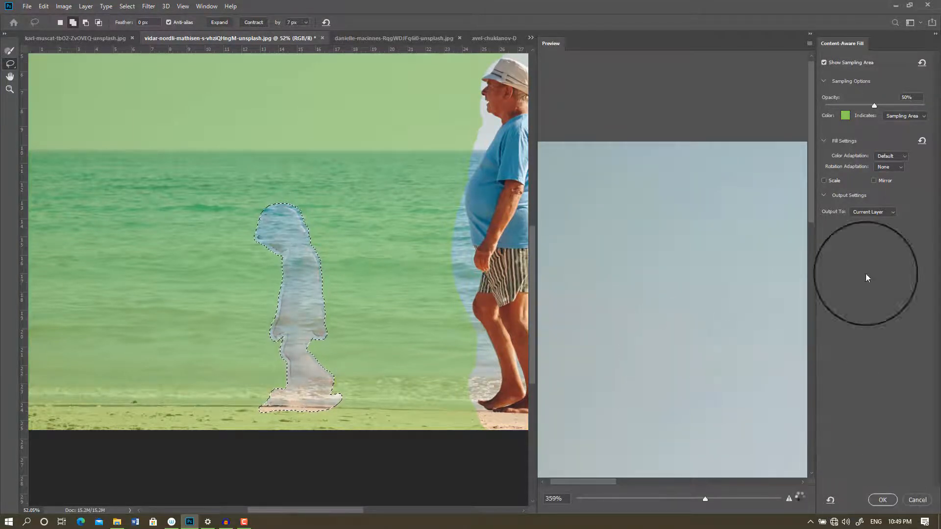
pyautogui.click(876, 502)
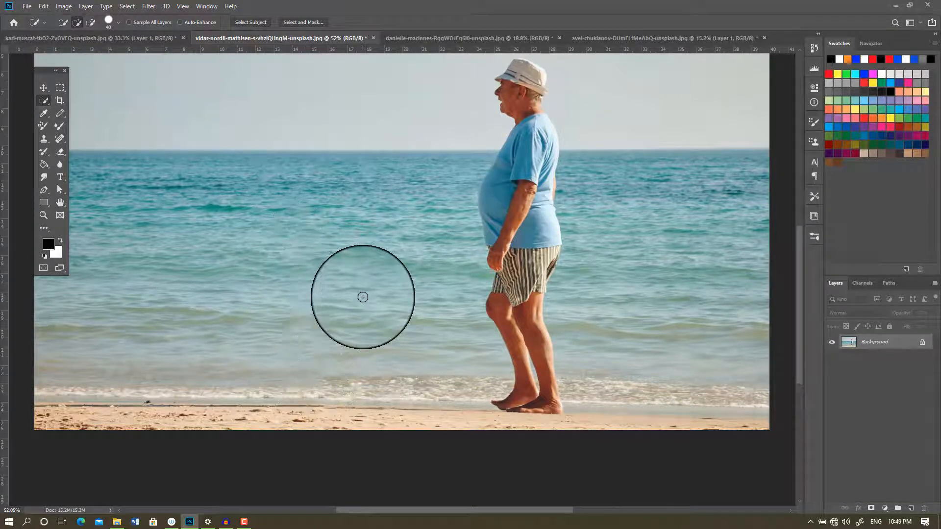
# Step: Undo both content-aware fills to restore the boy, and clear his selection
pyautogui.scroll(-3, 366, 294)
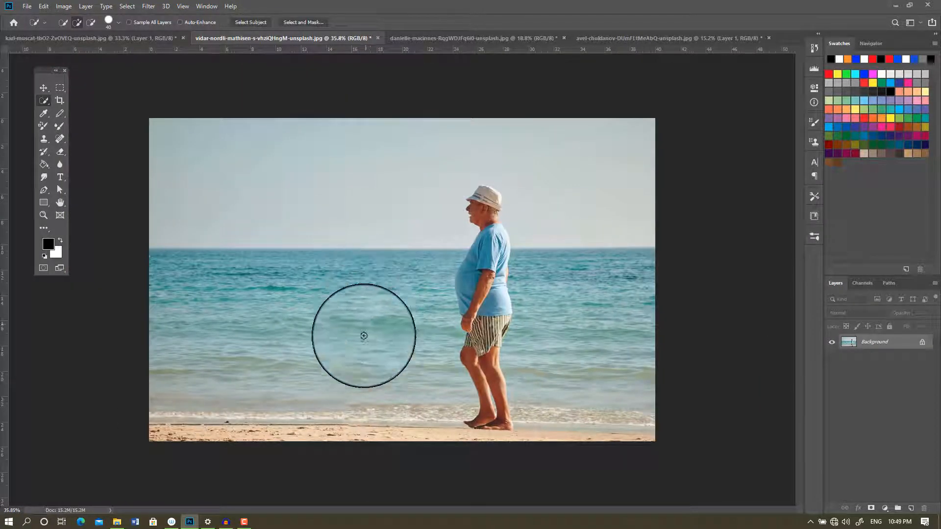
pyautogui.scroll(1, 362, 348)
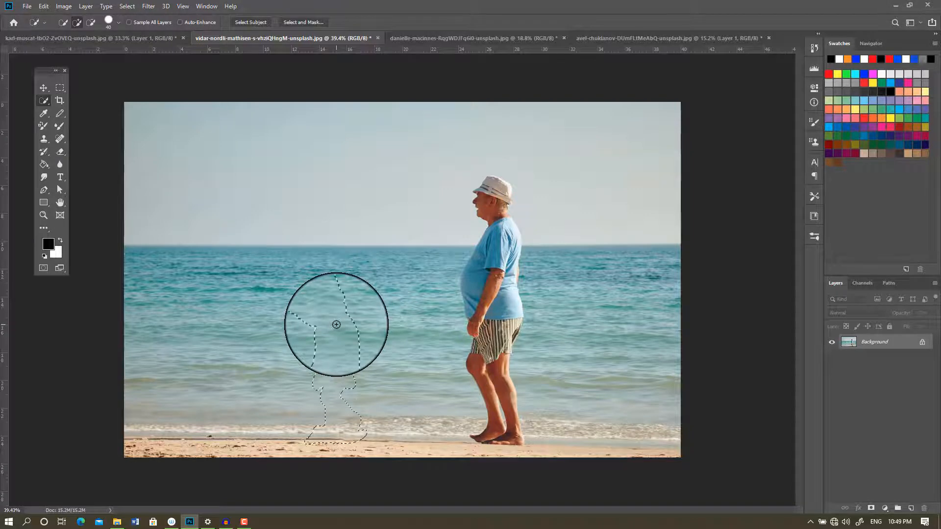
pyautogui.hotkey('ctrl', 'z')
pyautogui.hotkey('ctrl', 'z')
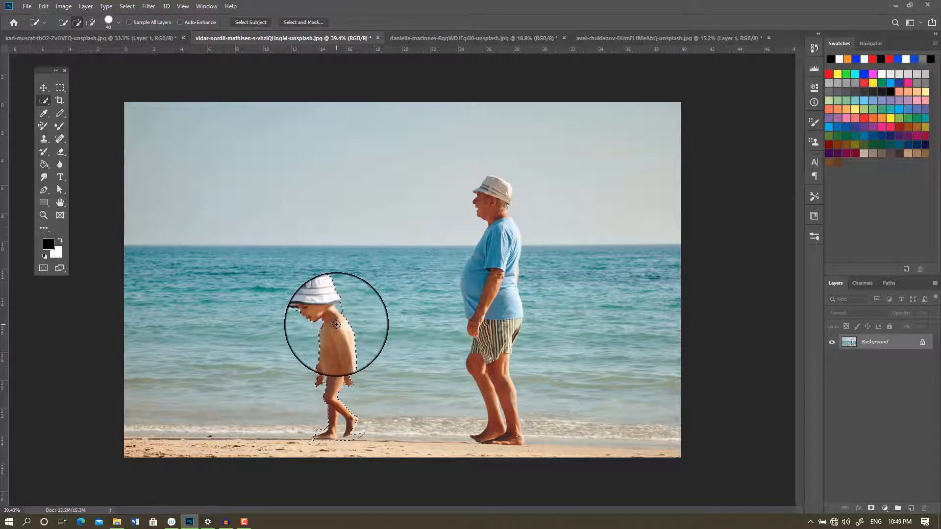
pyautogui.hotkey('ctrl', 'd')
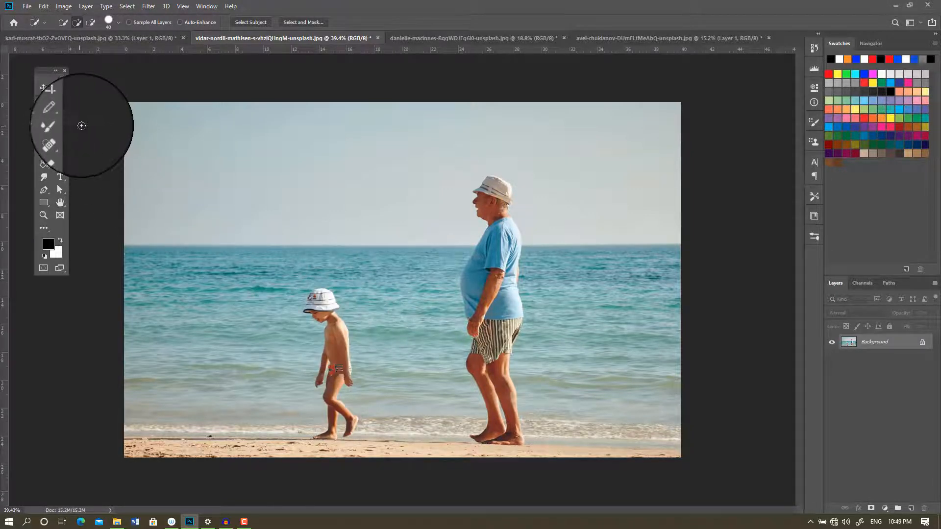
# Step: Draw a loose selection around the boy with the Lasso tool, including some surrounding water and sand
pyautogui.scroll(1, 80, 94)
pyautogui.scroll(1, 80, 95)
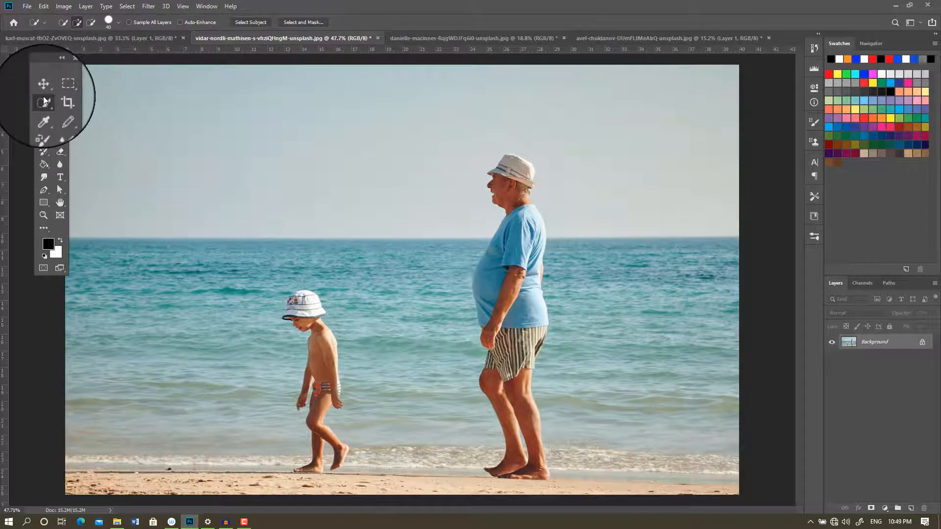
pyautogui.rightClick(44, 102)
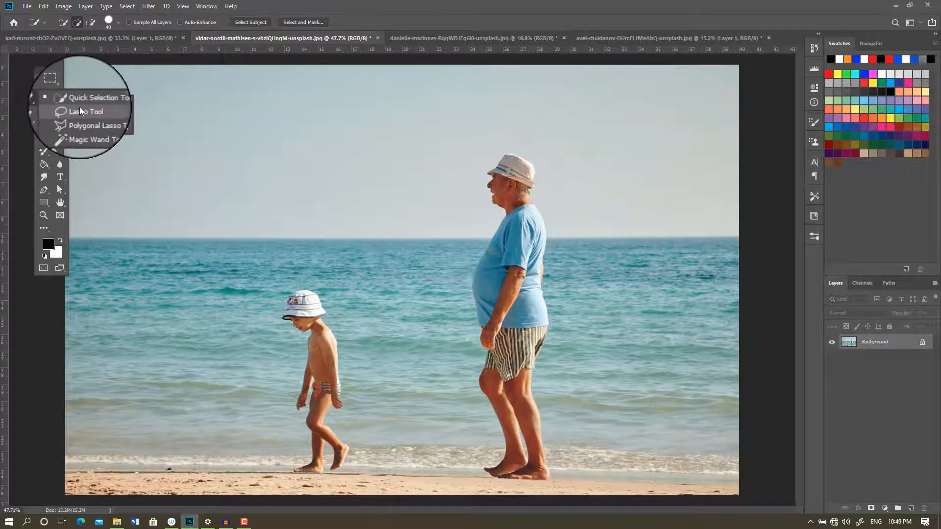
pyautogui.click(73, 111)
pyautogui.moveTo(359, 448)
pyautogui.mouseDown()
pyautogui.moveTo(284, 482)
pyautogui.moveTo(261, 454)
pyautogui.moveTo(281, 414)
pyautogui.moveTo(269, 304)
pyautogui.moveTo(286, 280)
pyautogui.moveTo(331, 285)
pyautogui.moveTo(356, 319)
pyautogui.moveTo(372, 390)
pyautogui.moveTo(366, 463)
pyautogui.mouseUp()
# Step: Fill the lassoed area with Content-Aware contents and Color Adaptation at 100% opacity, and clear the selection
pyautogui.hotkey('shift', 'BackSpace')
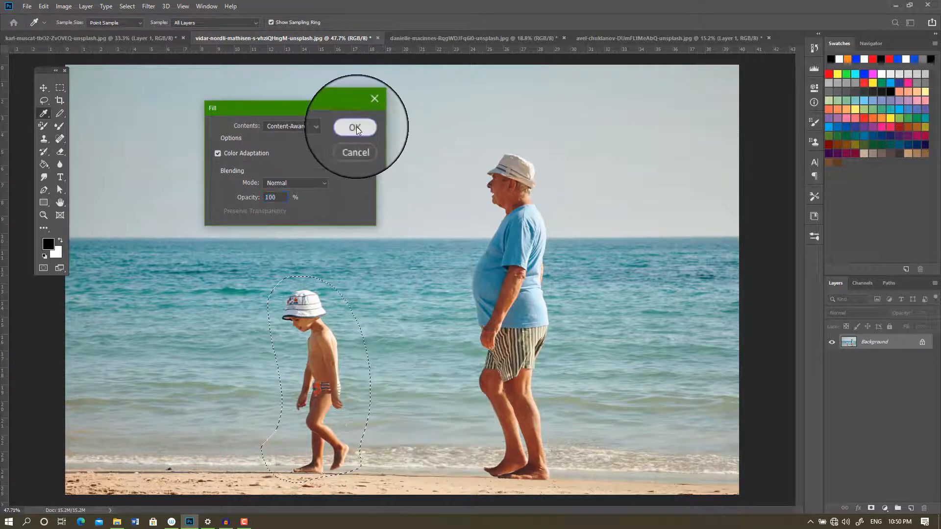
pyautogui.click(352, 115)
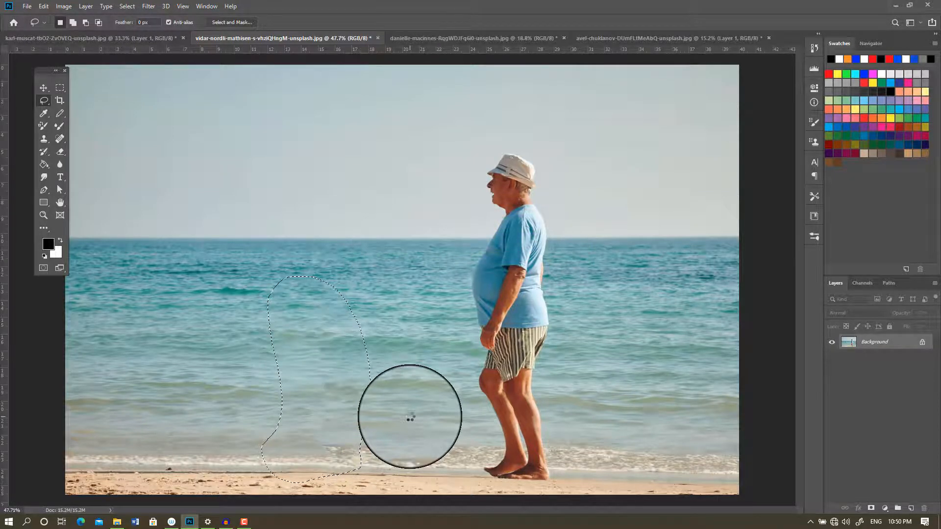
pyautogui.hotkey('ctrl', 'd')
pyautogui.scroll(-2, 338, 407)
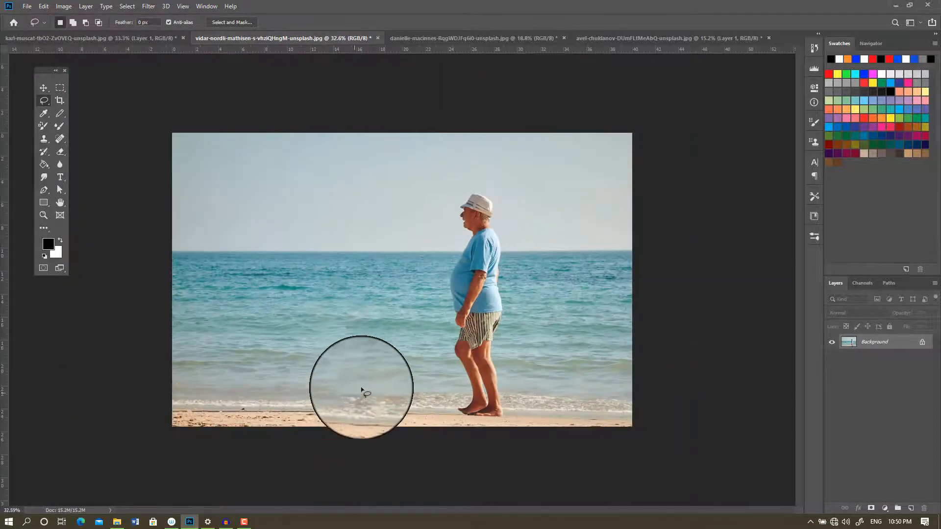
pyautogui.scroll(2, 362, 391)
# Step: Review the aerial photo of the woman in the yellow swimsuit and return to the photo of the man and boy
pyautogui.click(122, 40)
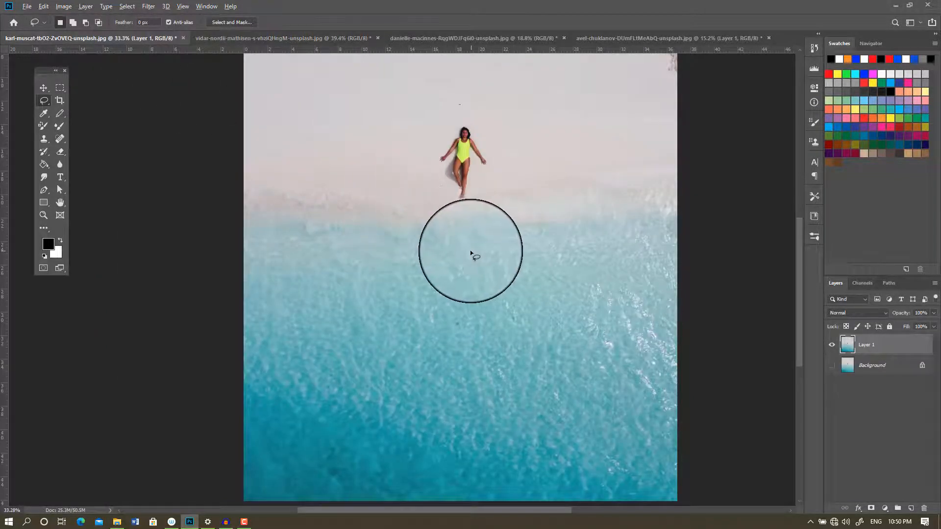
pyautogui.scroll(-1, 470, 250)
pyautogui.click(307, 40)
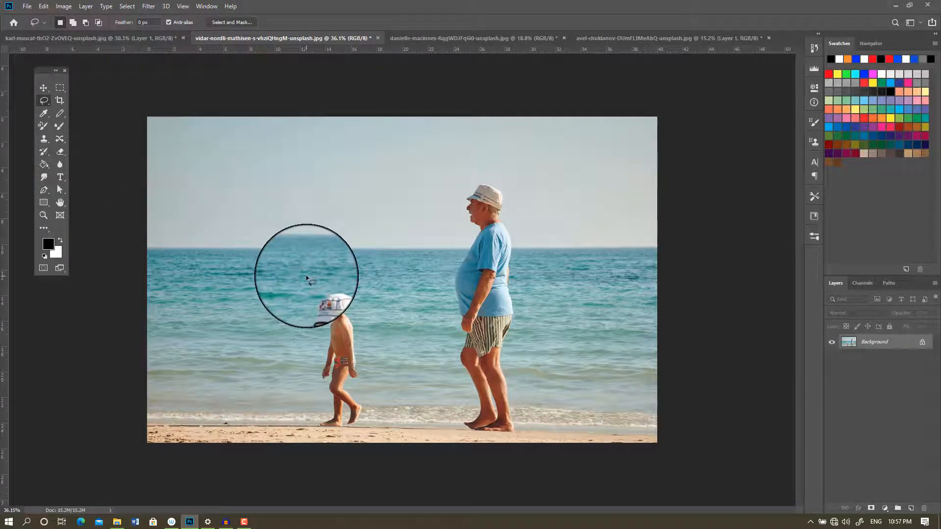
# Step: Switch to the Spot Healing Brush and back to the Content-Aware Move tool
pyautogui.click(60, 140)
pyautogui.click(87, 140)
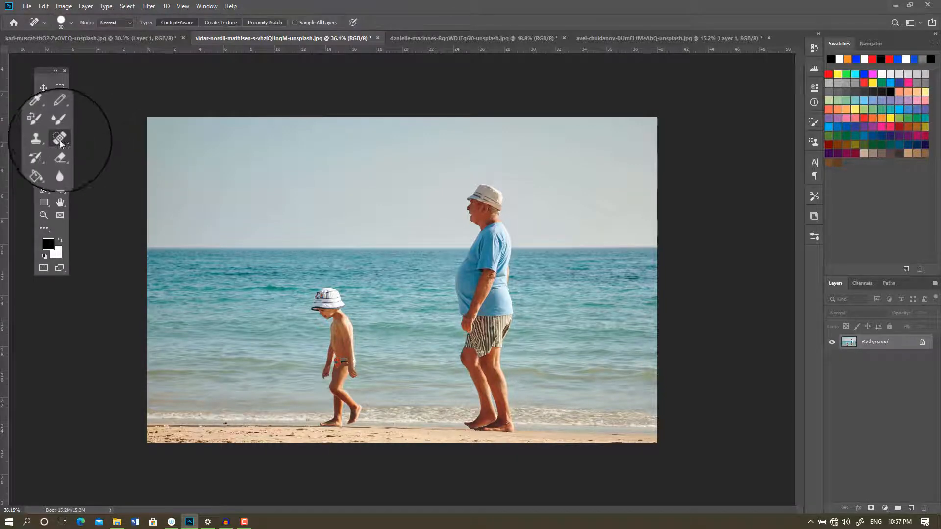
pyautogui.click(61, 140)
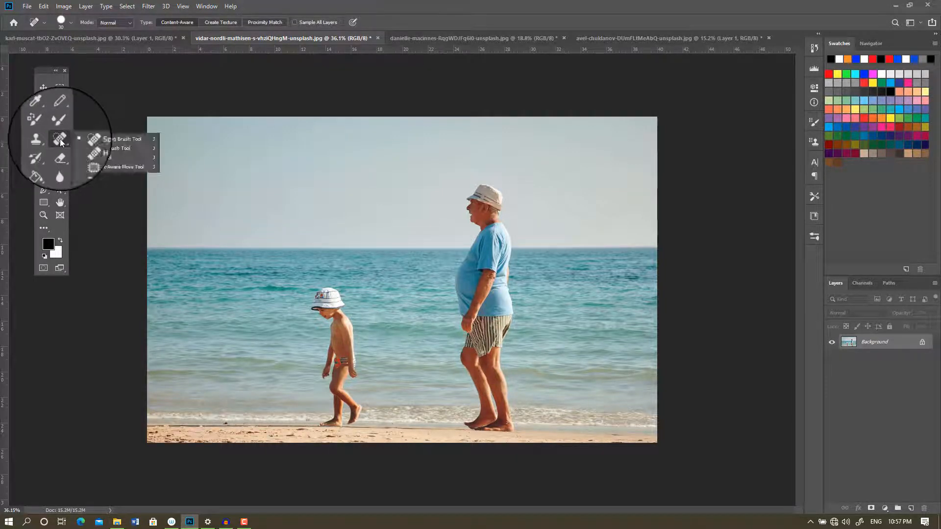
pyautogui.click(115, 167)
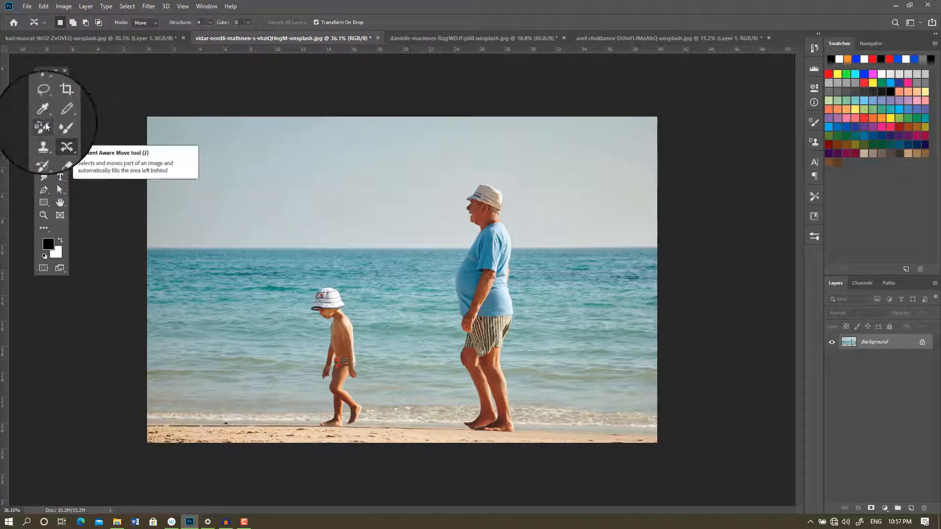
# Step: Select the man from hat to feet with the Quick Selection tool
pyautogui.rightClick(41, 102)
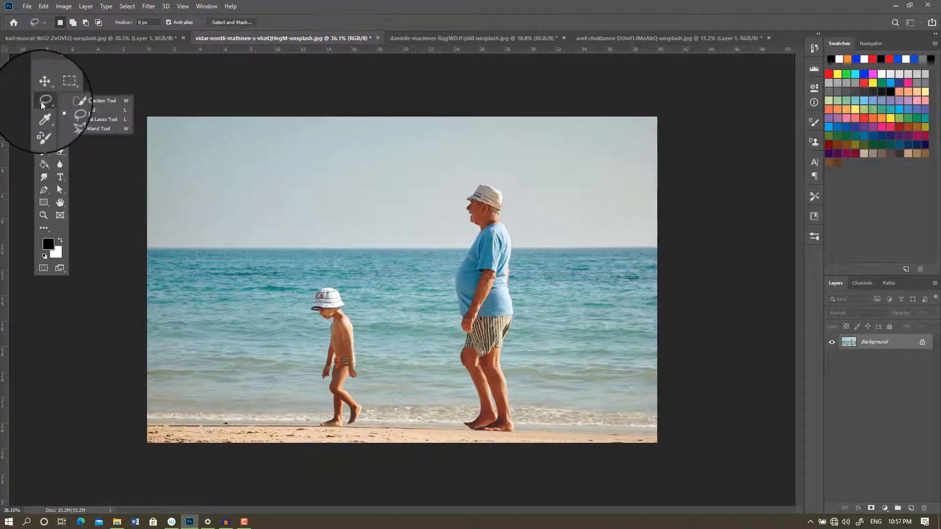
pyautogui.click(96, 101)
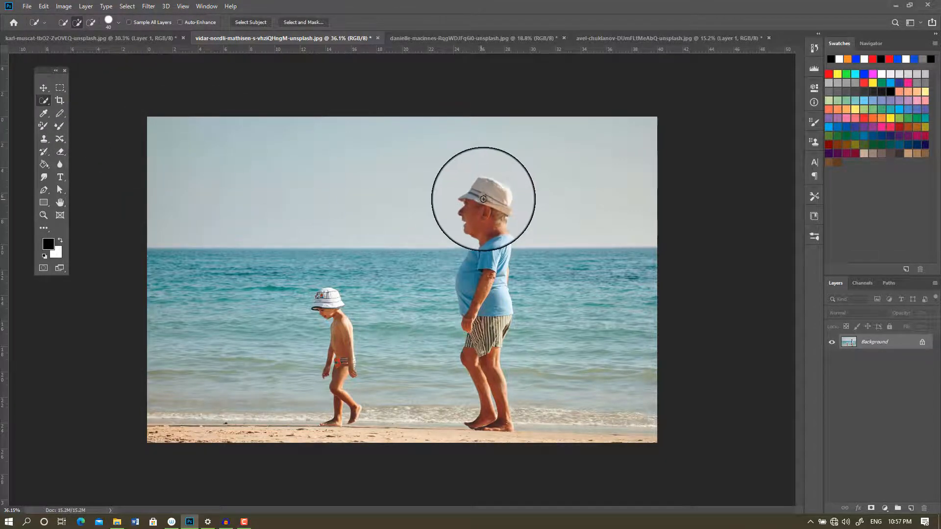
pyautogui.scroll(3, 484, 193)
pyautogui.moveTo(521, 169)
pyautogui.mouseDown()
pyautogui.moveTo(507, 162)
pyautogui.moveTo(528, 168)
pyautogui.moveTo(531, 183)
pyautogui.moveTo(519, 267)
pyautogui.moveTo(511, 236)
pyautogui.moveTo(477, 303)
pyautogui.moveTo(508, 387)
pyautogui.moveTo(520, 355)
pyautogui.mouseUp()
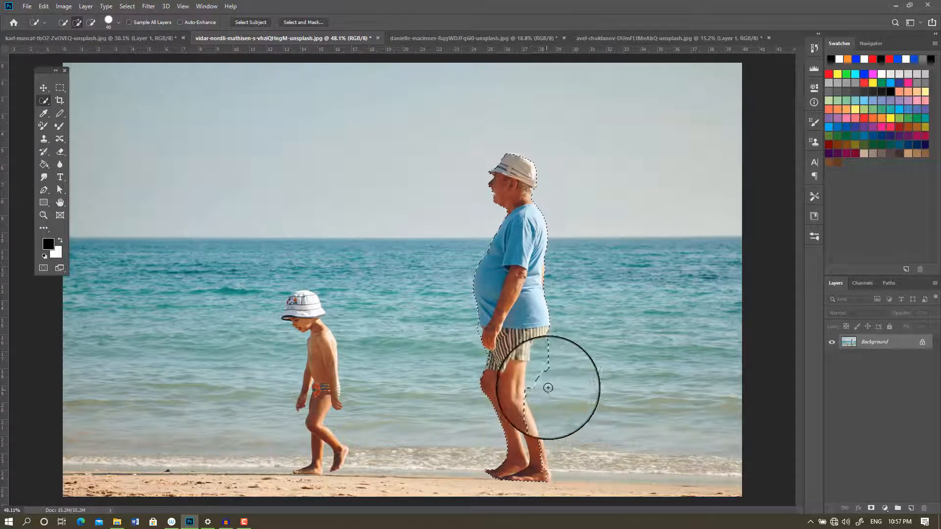
# Step: Refine the man's selection by subtracting stray water behind his shorts and legs and correcting the edge around his feet
pyautogui.click(90, 22)
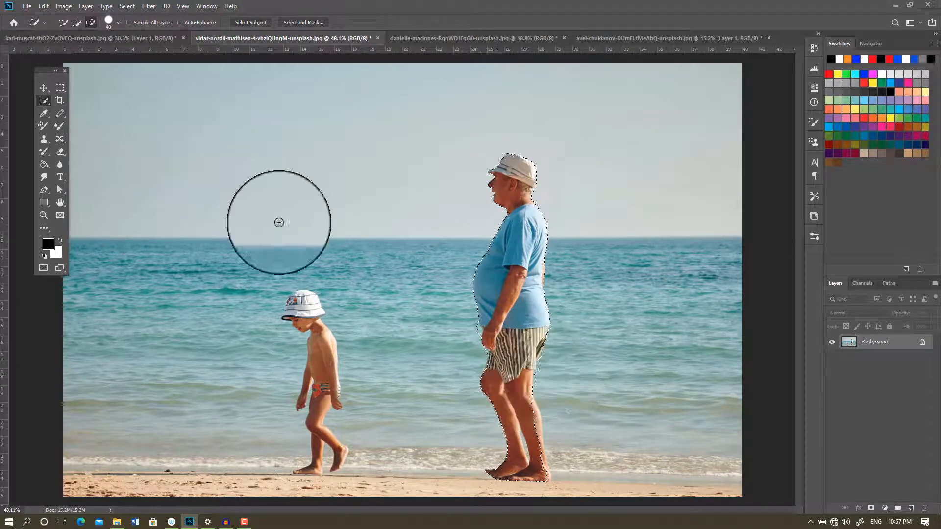
pyautogui.click(77, 23)
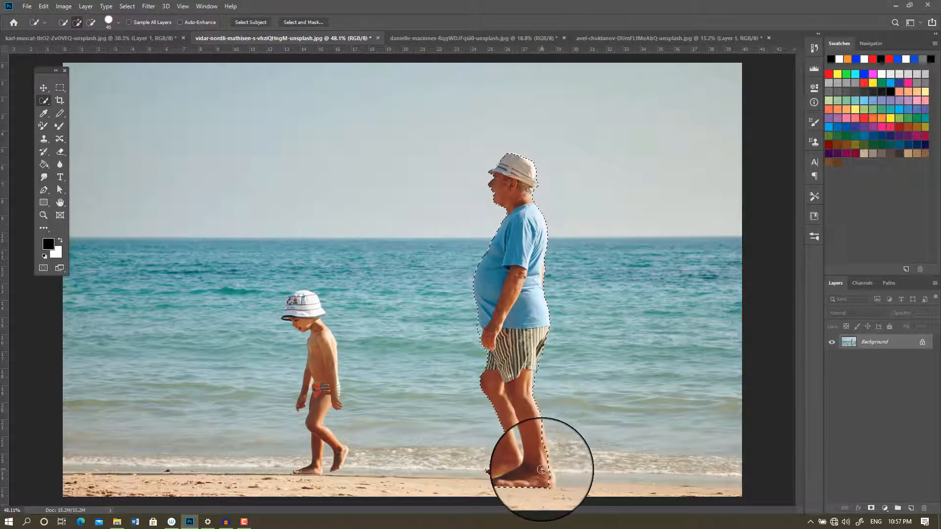
pyautogui.moveTo(537, 443); pyautogui.dragTo(559, 460)
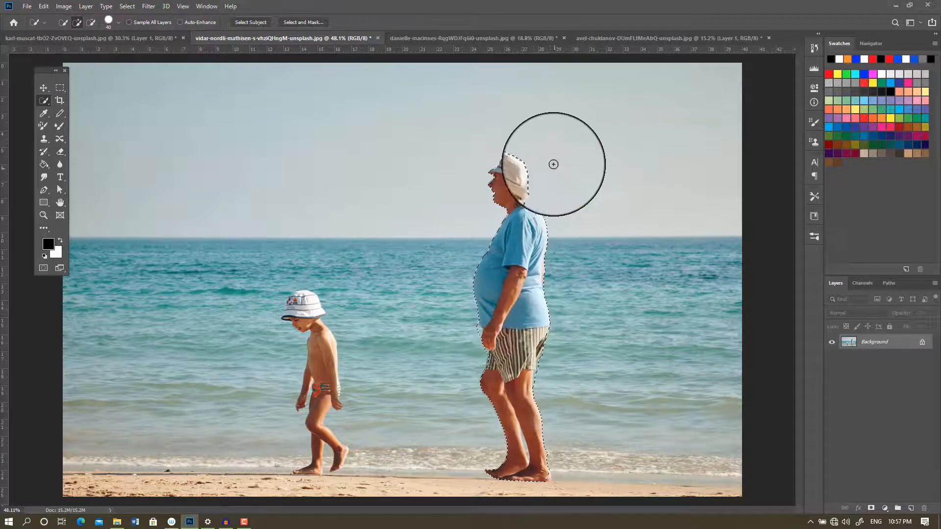
pyautogui.keyDown('alt'); pyautogui.scroll(2, 530, 165); pyautogui.keyUp('alt')
pyautogui.keyDown('alt'); pyautogui.scroll(-2, 509, 170); pyautogui.keyUp('alt')
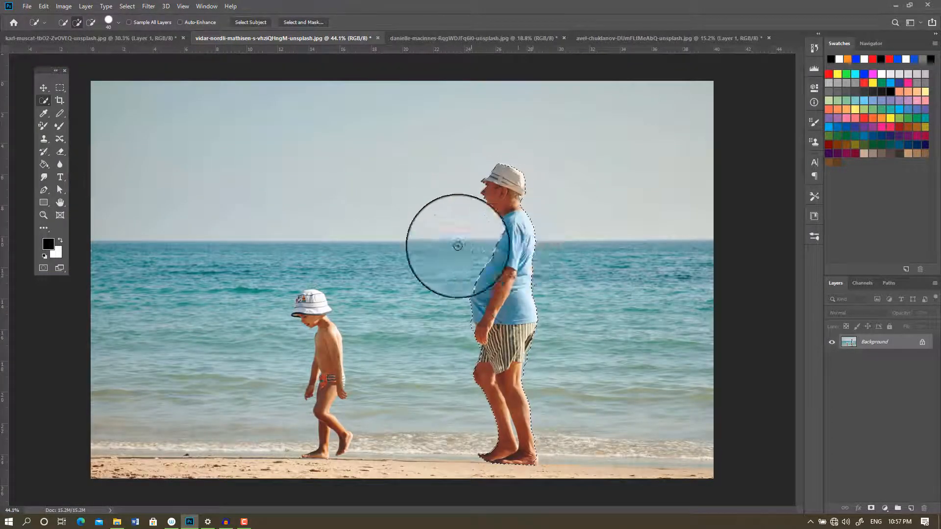
# Step: Move the selected man onto the beach behind the empty side in front of the boy using the Content-Aware Move tool
pyautogui.click(58, 141)
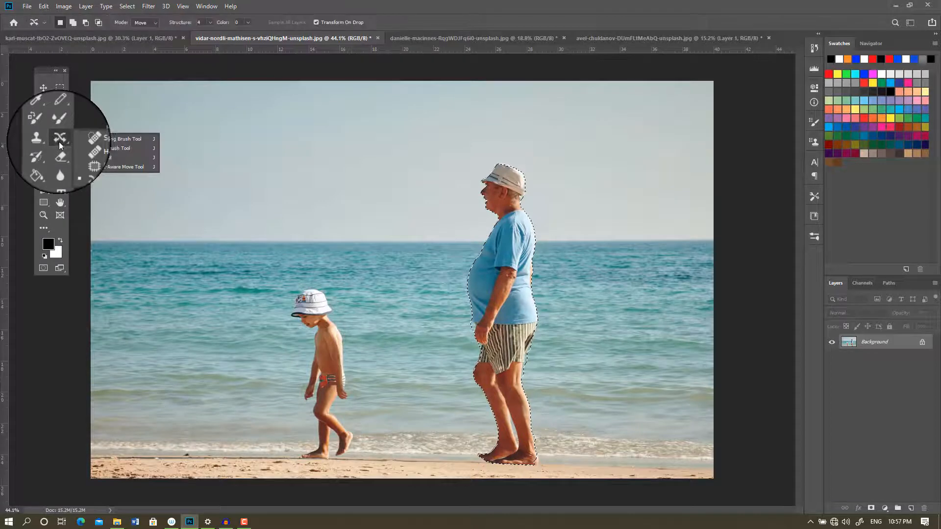
pyautogui.click(104, 167)
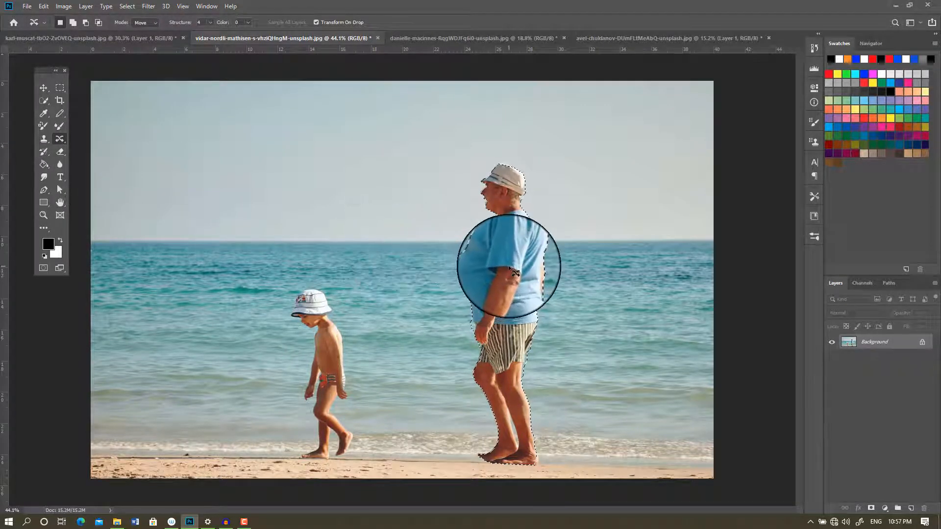
pyautogui.moveTo(507, 266); pyautogui.dragTo(225, 260)
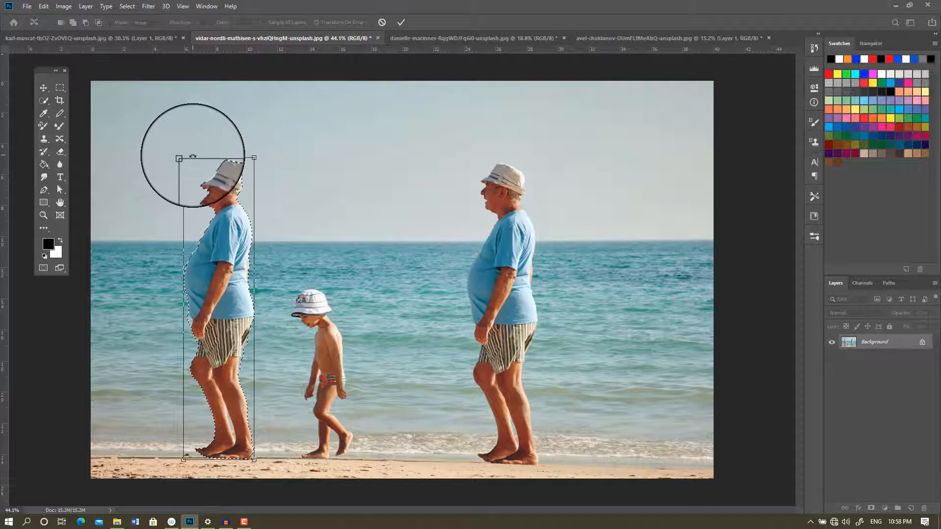
# Step: Scale the moved man down to slightly shorter than the boy, keeping his feet on the sand, then commit the move and deselect
pyautogui.moveTo(184, 158); pyautogui.dragTo(226, 388)
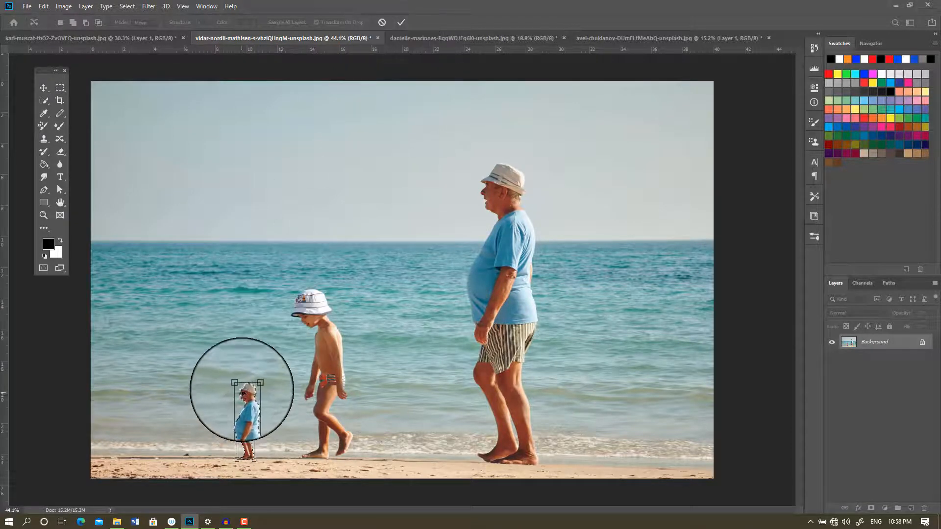
pyautogui.moveTo(237, 385); pyautogui.dragTo(217, 332)
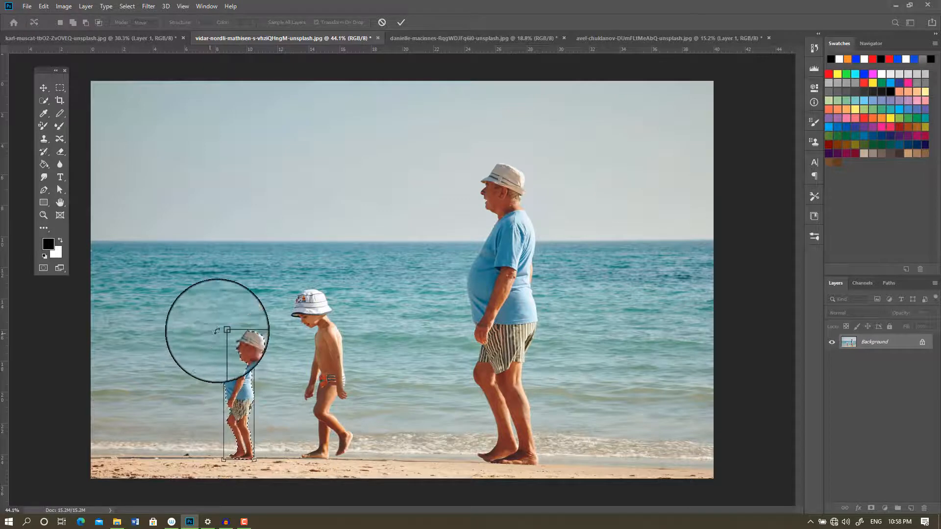
pyautogui.click(401, 22)
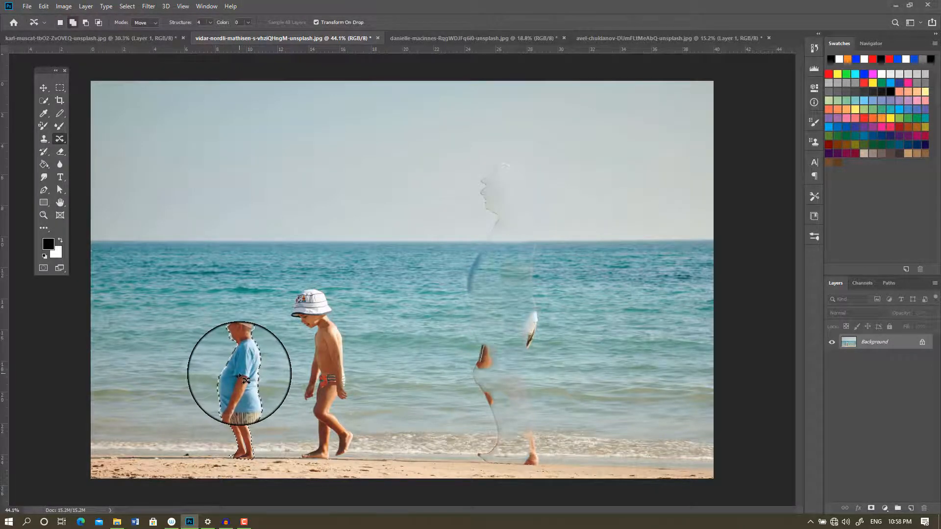
pyautogui.click(264, 371)
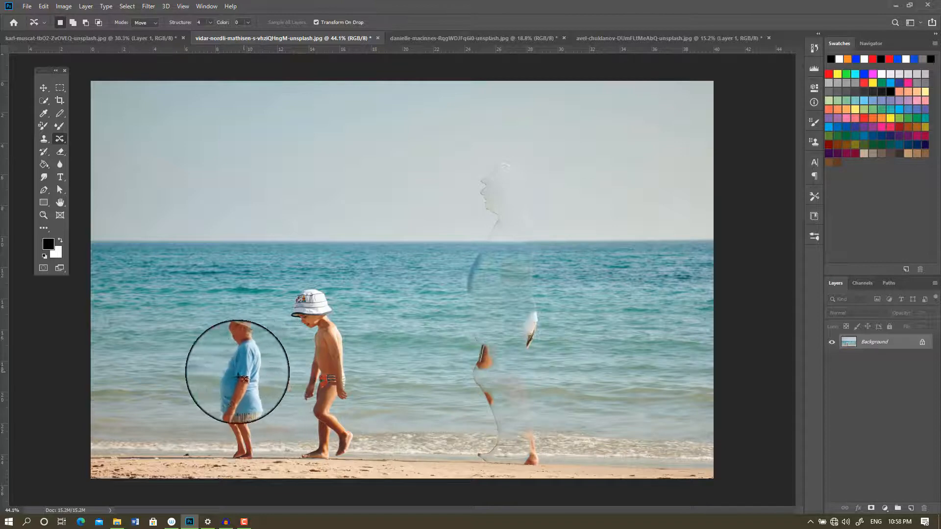
# Step: Lasso a loose outline around the leftover traces at the man's original place, from the sky down to the sand
pyautogui.scroll(6, 234, 358)
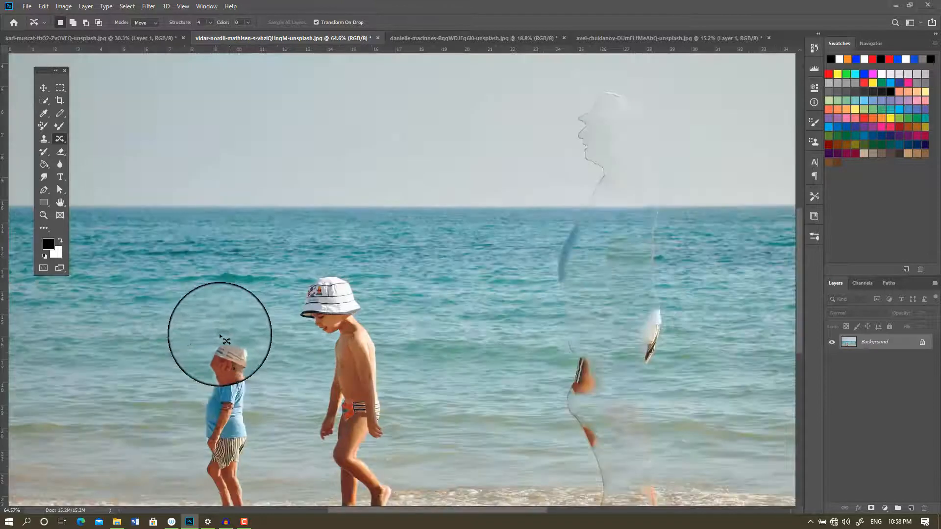
pyautogui.scroll(2, 209, 363)
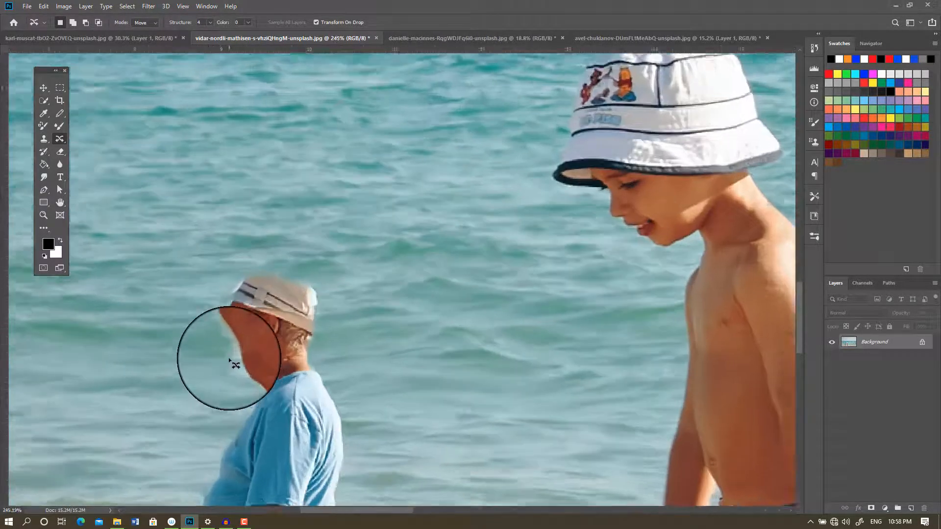
pyautogui.scroll(-8, 237, 354)
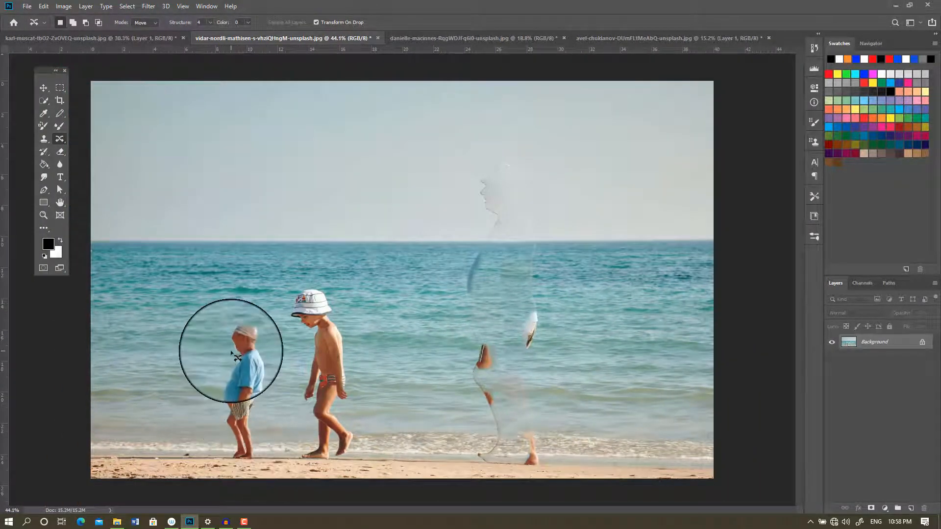
pyautogui.scroll(-1, 240, 368)
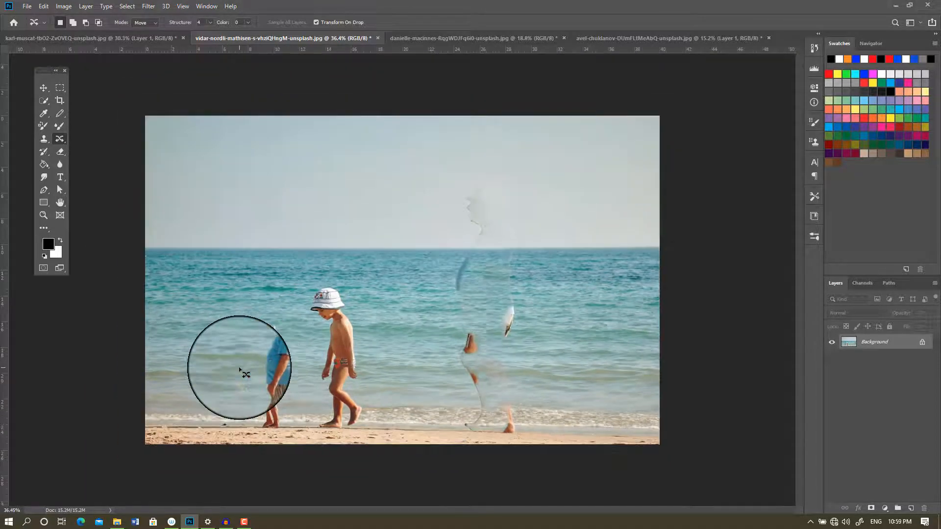
pyautogui.rightClick(44, 102)
pyautogui.click(68, 106)
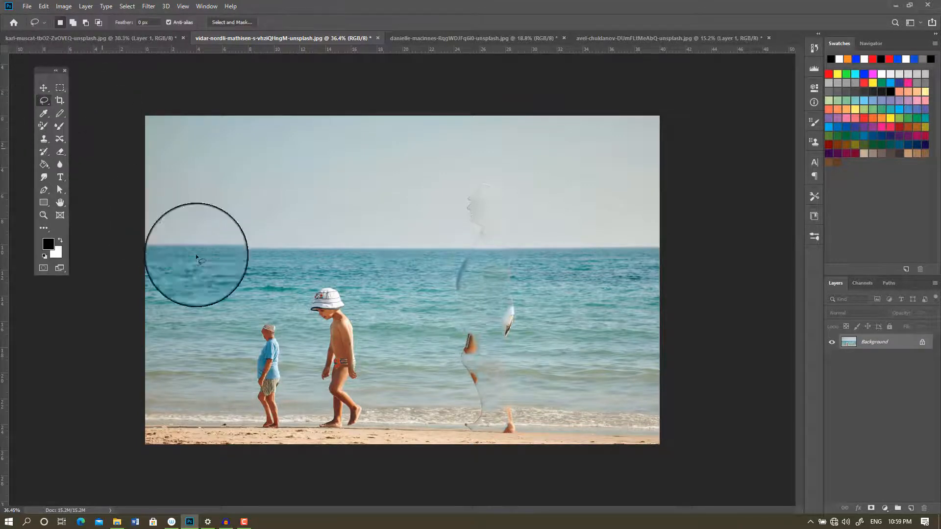
pyautogui.moveTo(539, 429)
pyautogui.mouseDown()
pyautogui.moveTo(495, 438)
pyautogui.moveTo(447, 412)
pyautogui.moveTo(443, 258)
pyautogui.moveTo(464, 204)
pyautogui.moveTo(504, 178)
pyautogui.moveTo(541, 321)
pyautogui.moveTo(542, 412)
pyautogui.moveTo(525, 435)
pyautogui.mouseUp()
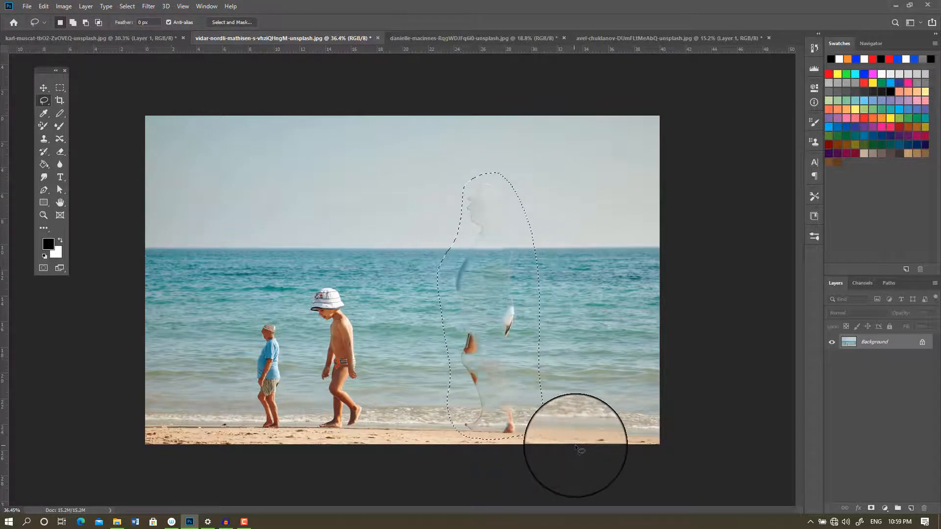
# Step: Fill the lassoed area using Content-Aware contents, Normal mode and 100% opacity, and deselect
pyautogui.hotkey('shift', 'BackSpace')
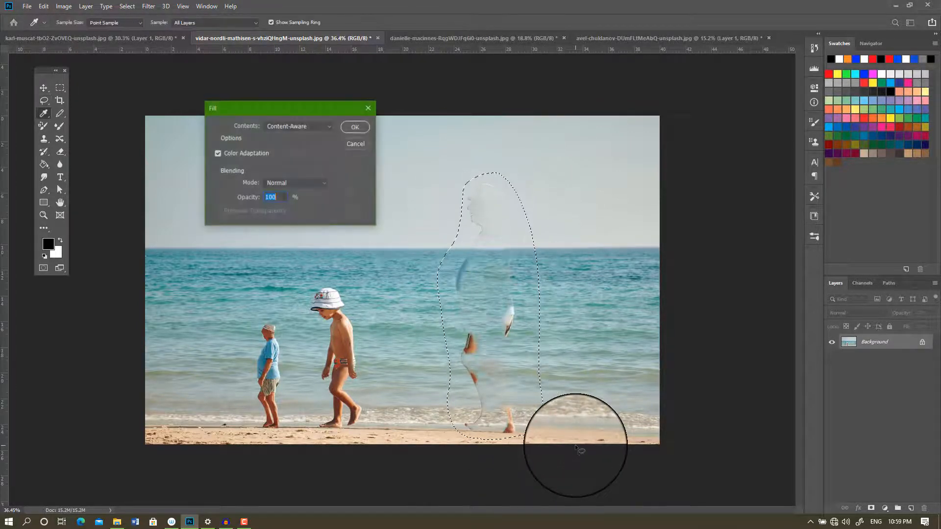
pyautogui.click(360, 128)
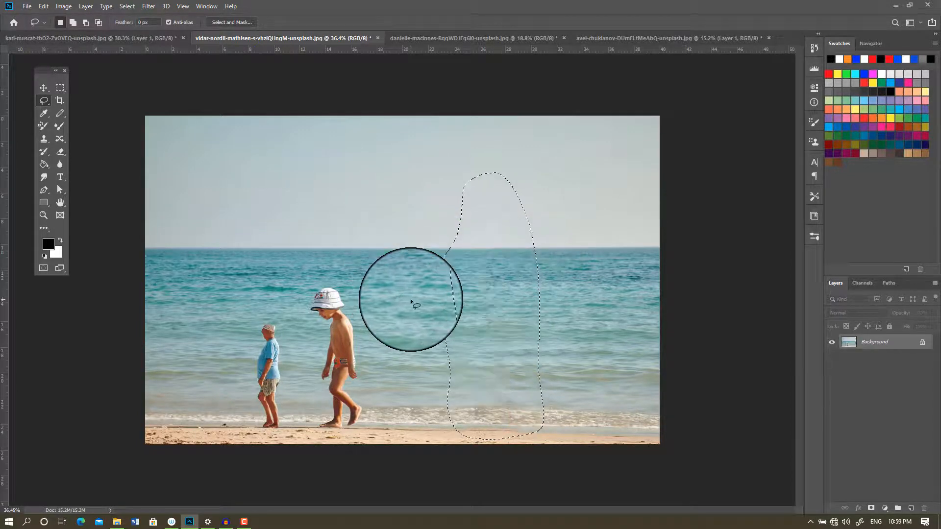
pyautogui.hotkey('ctrl', 'd')
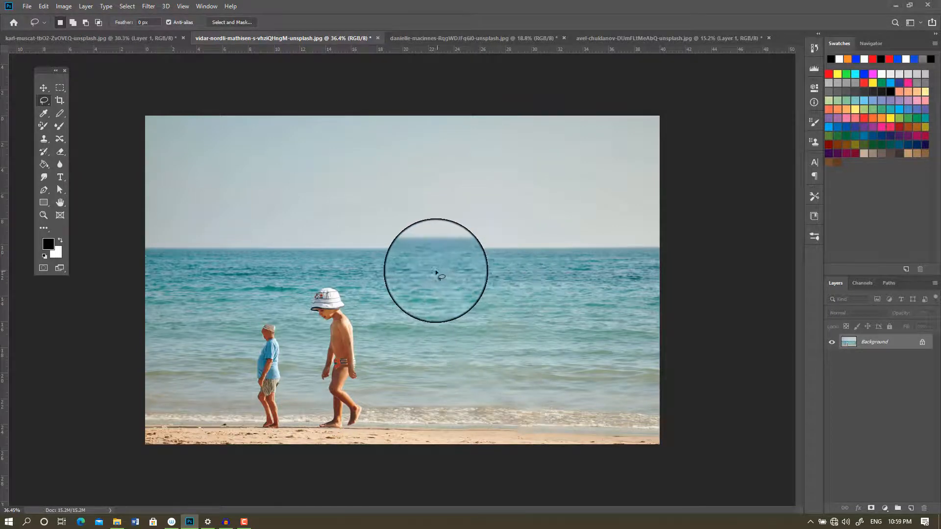
pyautogui.scroll(-3, 443, 269)
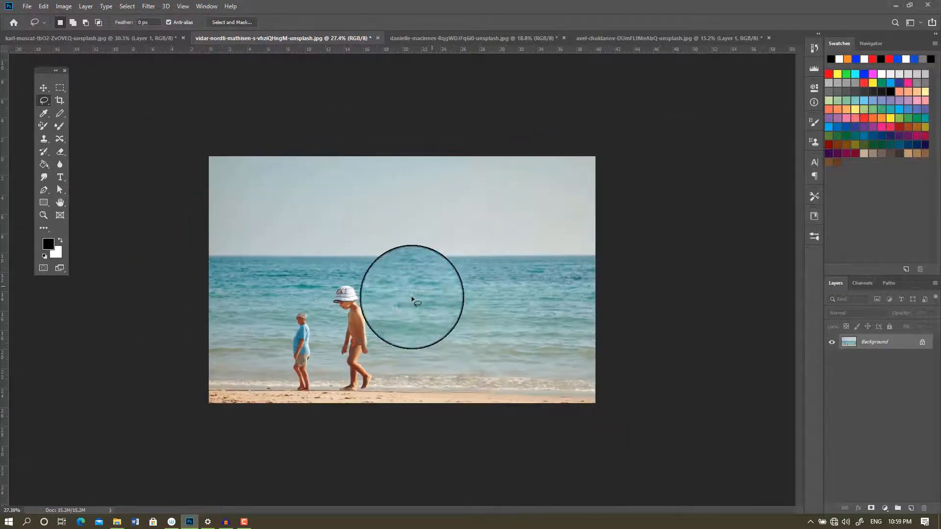
pyautogui.scroll(3, 412, 300)
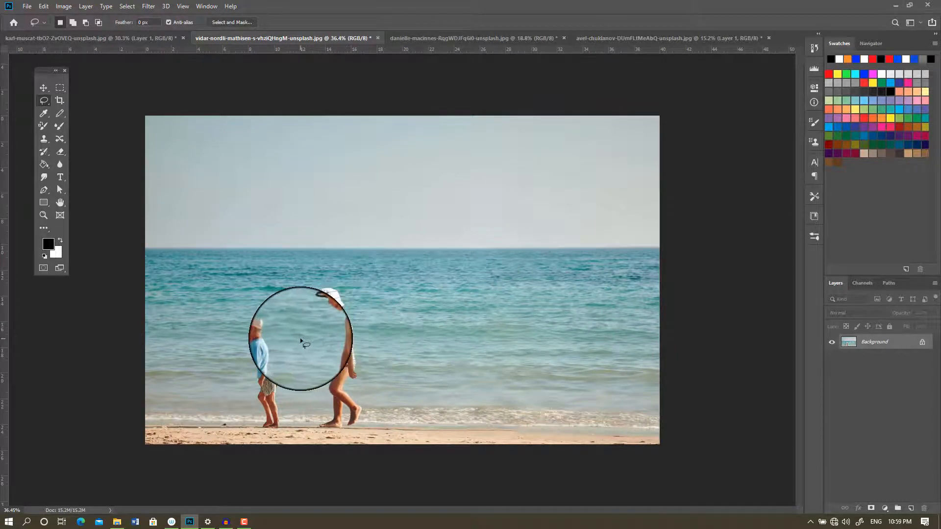
pyautogui.click(135, 41)
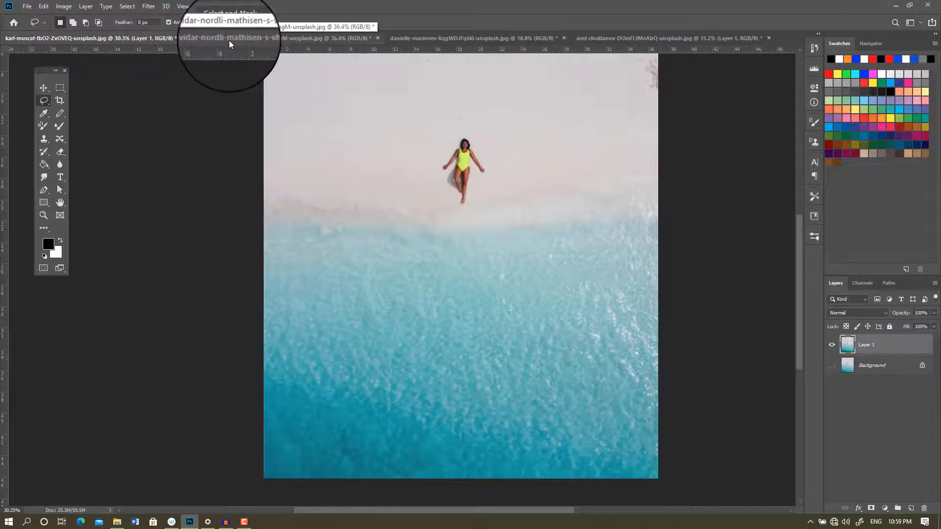
pyautogui.click(229, 39)
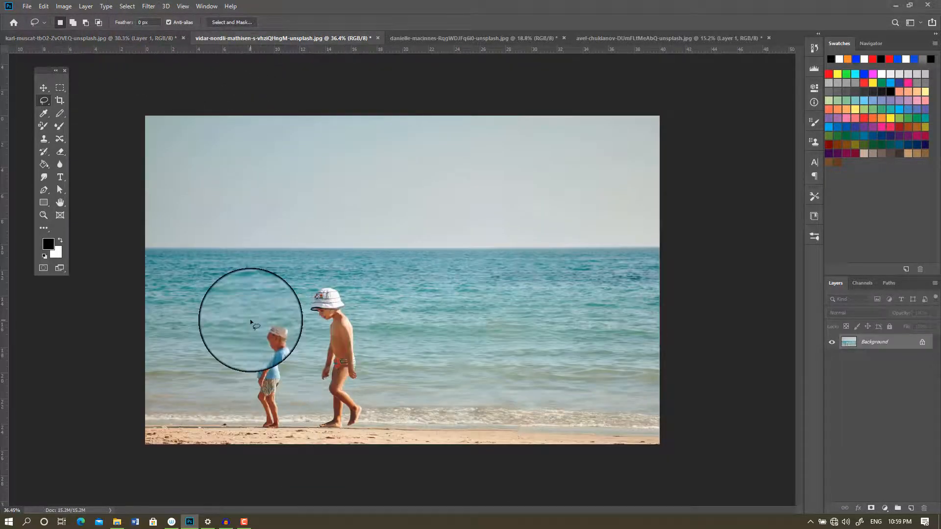
# Step: Lasso a loose outline around the shrunken man and open the selection in Content-Aware Fill
pyautogui.moveTo(288, 317)
pyautogui.mouseDown()
pyautogui.moveTo(282, 423)
pyautogui.moveTo(244, 388)
pyautogui.moveTo(267, 298)
pyautogui.mouseUp()
pyautogui.click(44, 7)
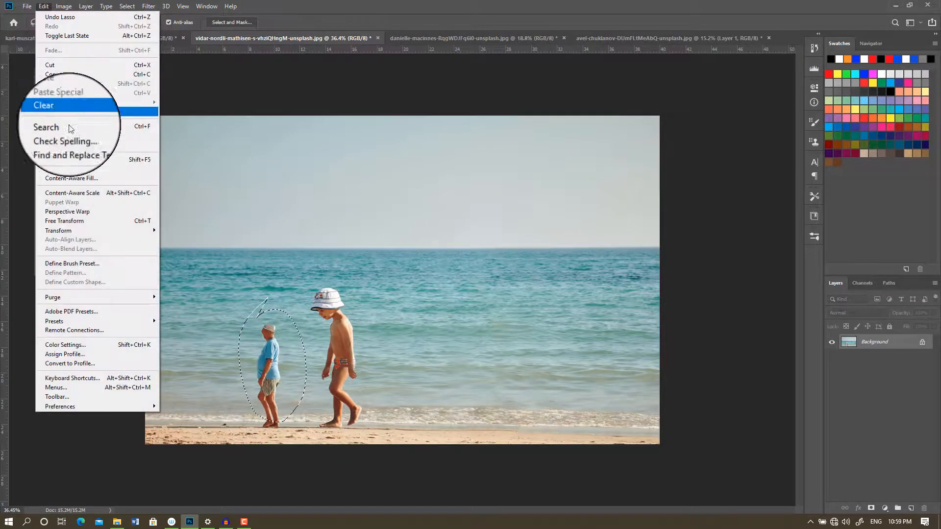
pyautogui.click(83, 178)
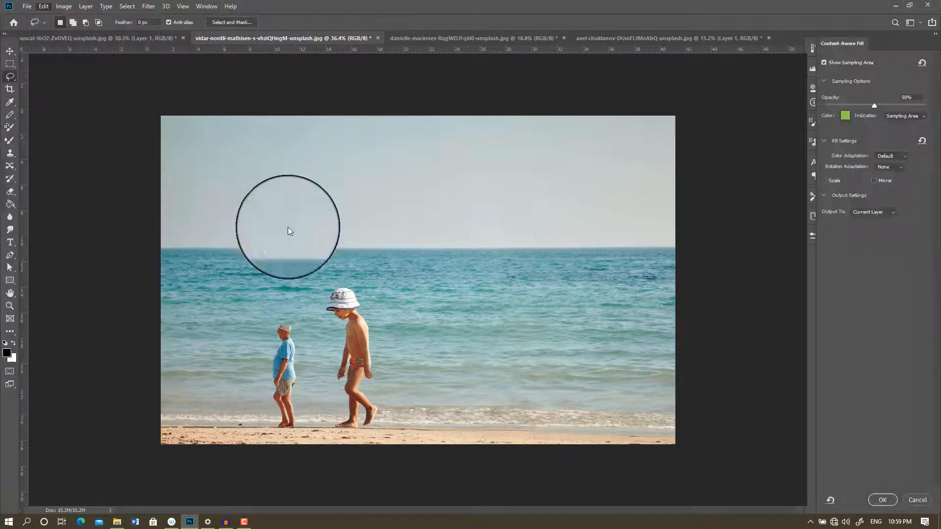